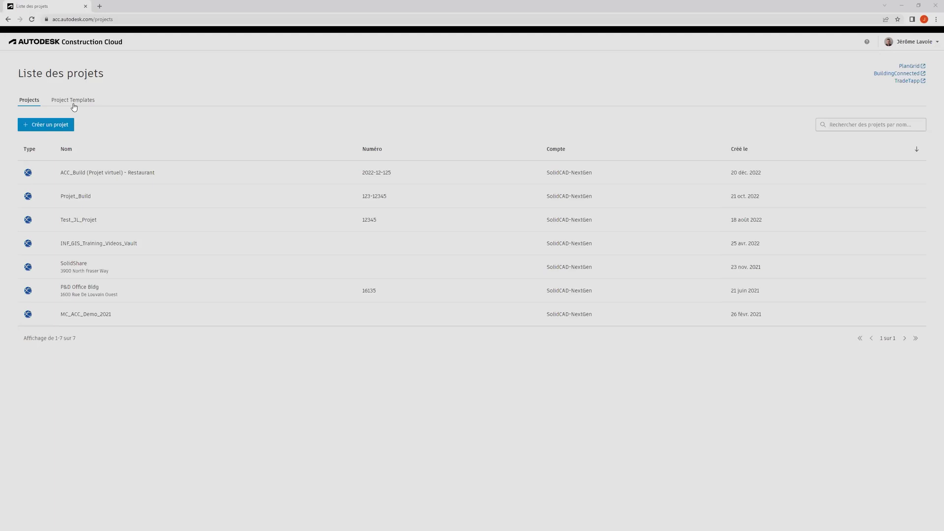
Step: Review the project templates and the options for creating a template, close without creating one, and return to the project list
{"action": "left_click", "coordinate": [75, 103]}
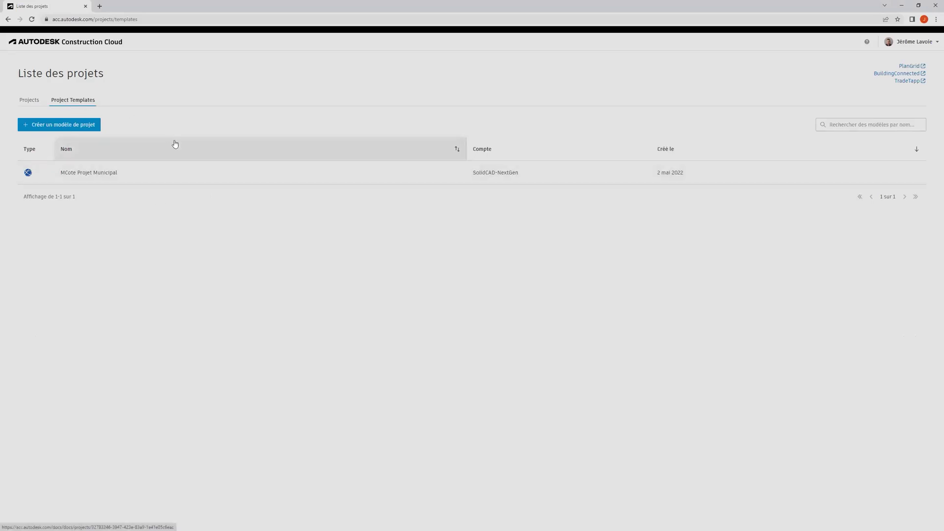
{"action": "left_click", "coordinate": [51, 126]}
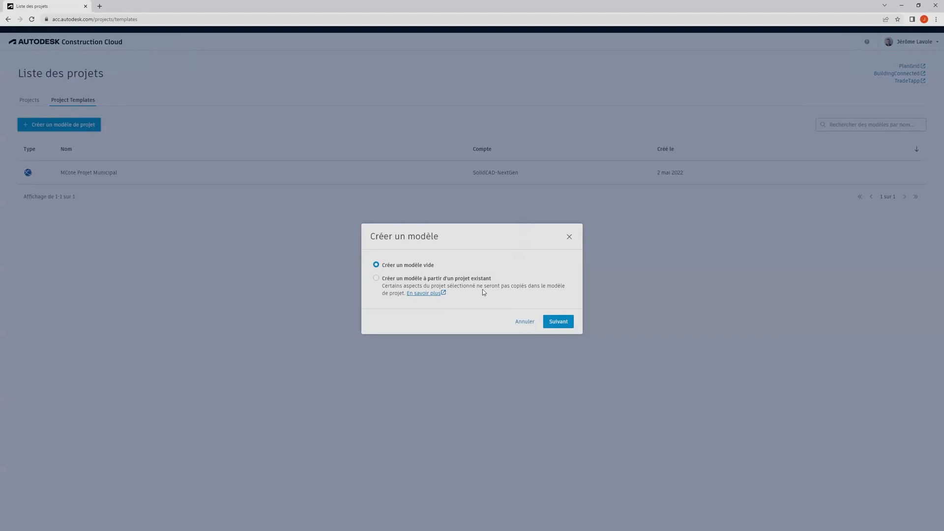
{"action": "left_click", "coordinate": [520, 325]}
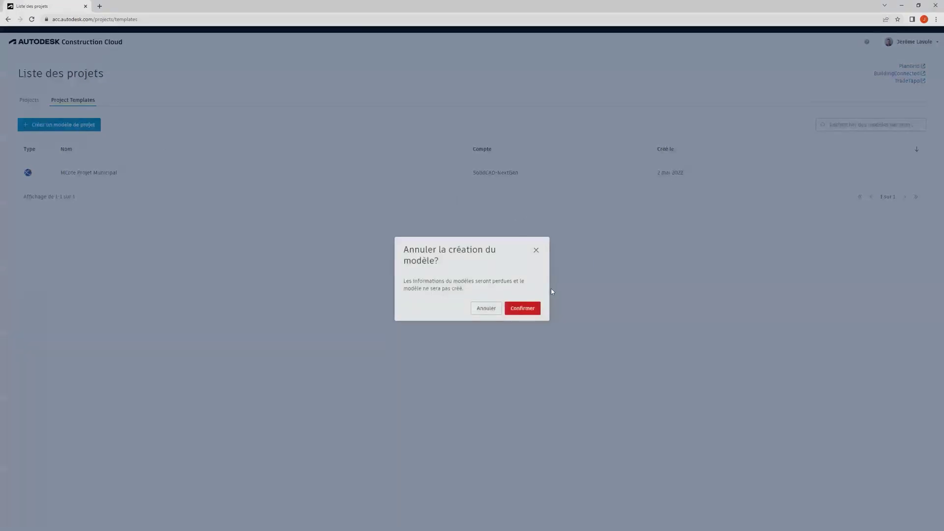
{"action": "left_click", "coordinate": [527, 313]}
{"action": "left_click", "coordinate": [30, 103]}
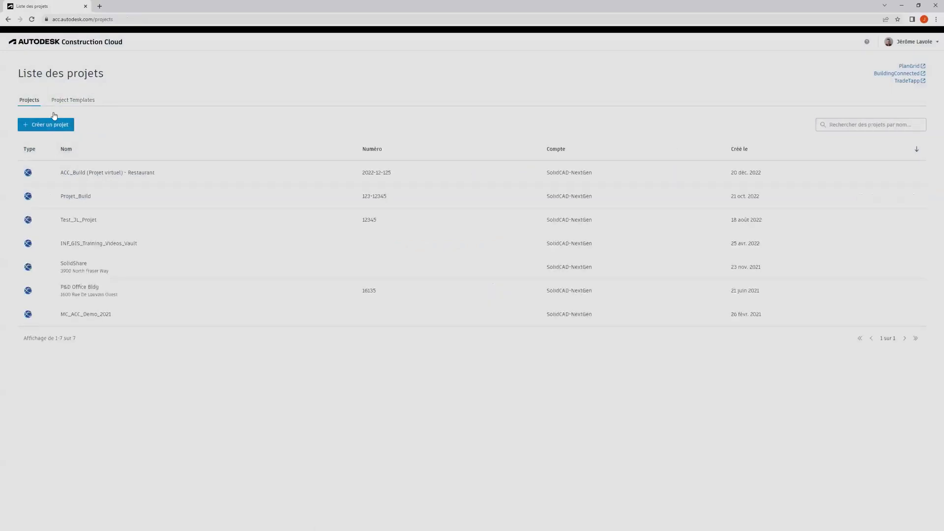
Step: Examine the new-project form with the SolidCAD-NextGen account, its project types and its templates, and cancel without creating a project
{"action": "left_click", "coordinate": [47, 129]}
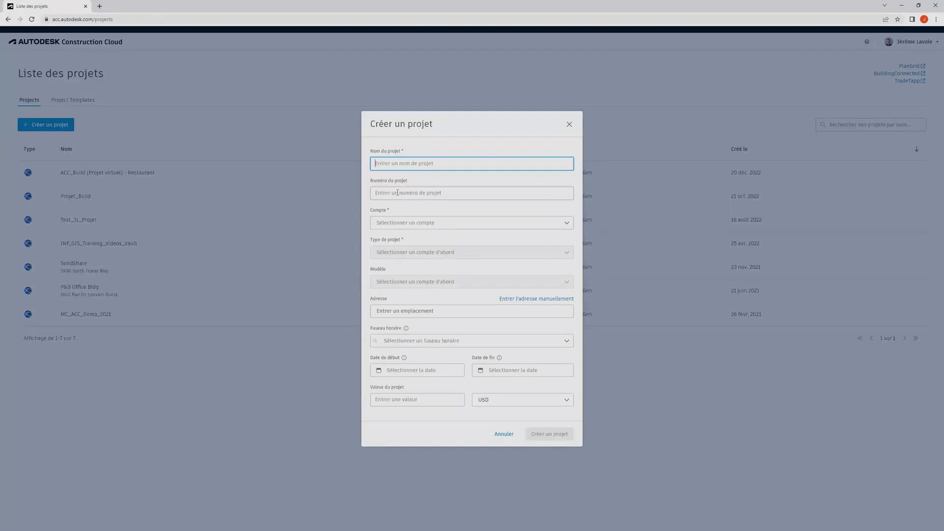
{"action": "left_click", "coordinate": [447, 224]}
{"action": "left_click", "coordinate": [424, 243]}
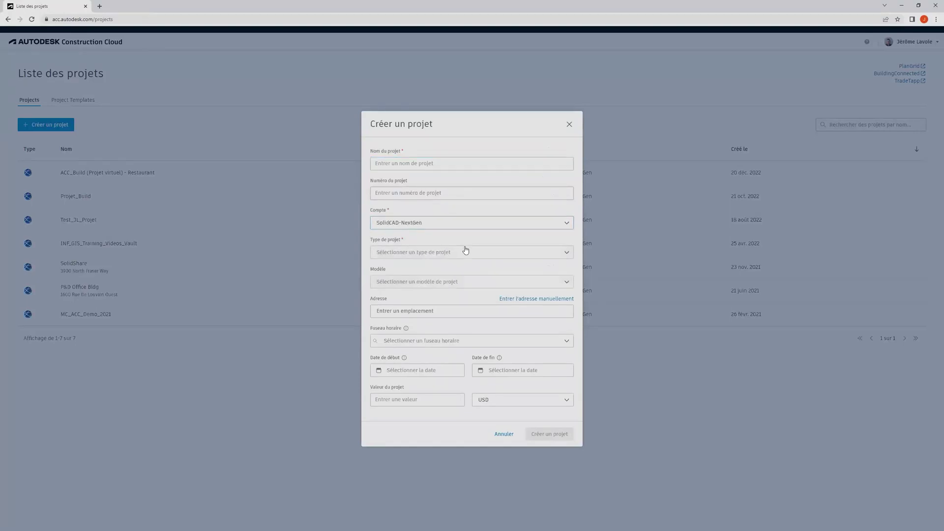
{"action": "left_click", "coordinate": [452, 254]}
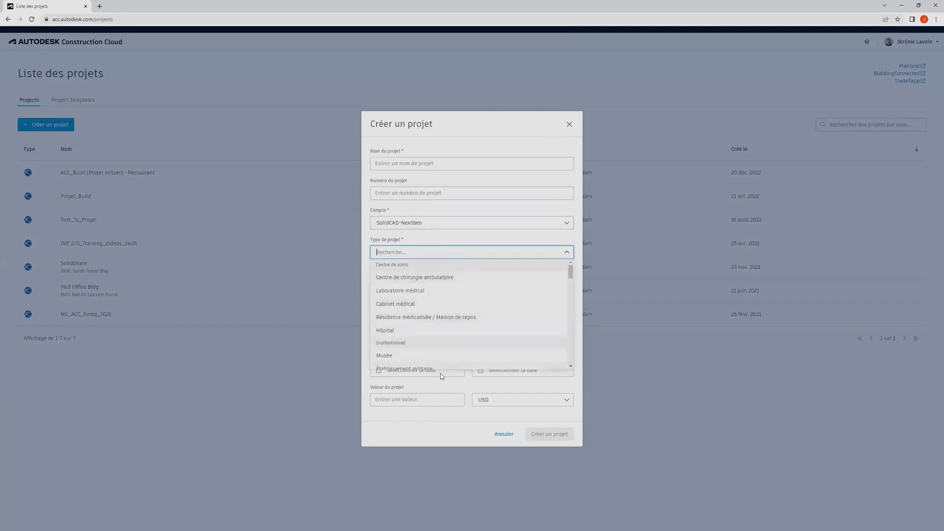
{"action": "scroll", "coordinate": [464, 337], "scroll_direction": "down", "scroll_amount": 2}
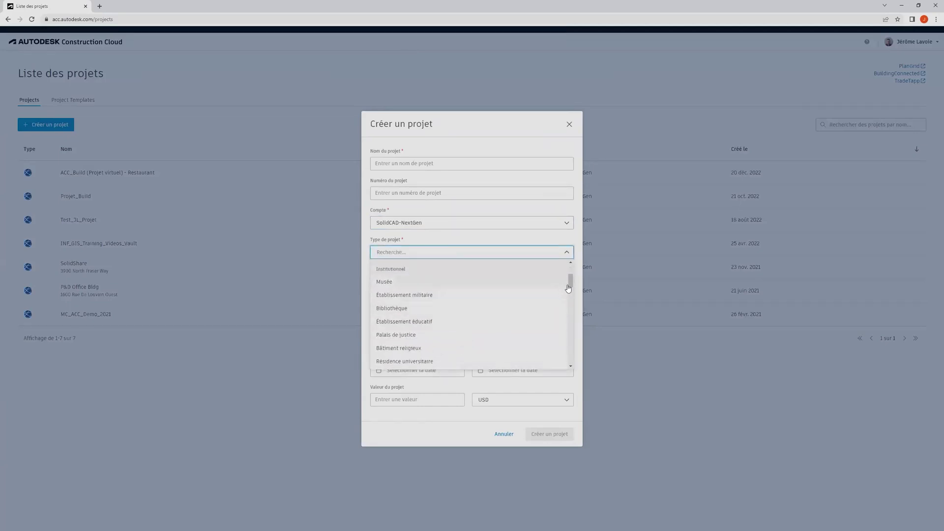
{"action": "left_click_drag", "start_coordinate": [572, 279], "coordinate": [517, 249]}
{"action": "left_click", "coordinate": [510, 237]}
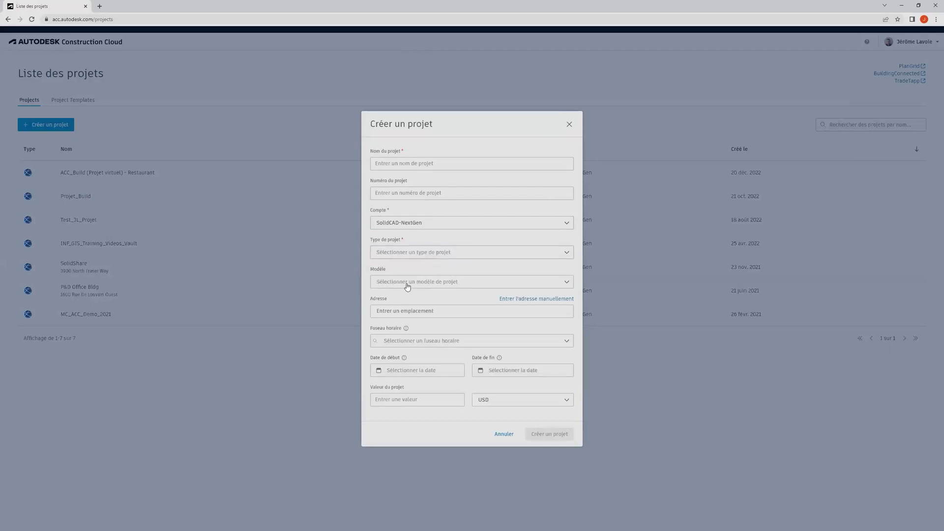
{"action": "left_click", "coordinate": [426, 284]}
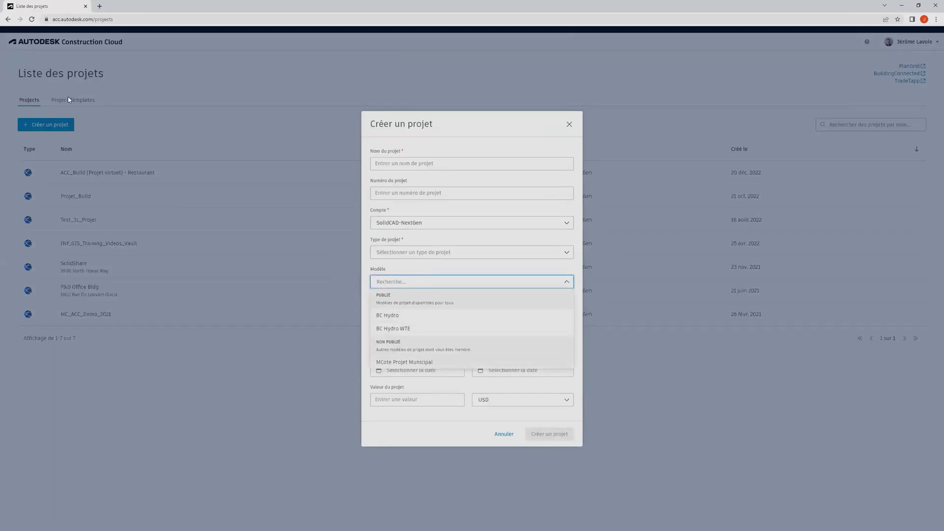
{"action": "left_click", "coordinate": [486, 267]}
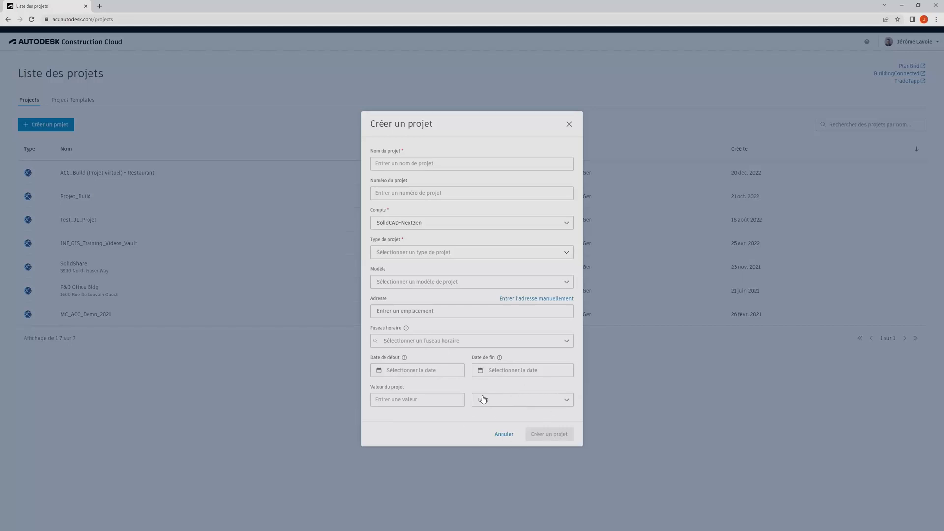
{"action": "left_click", "coordinate": [500, 434]}
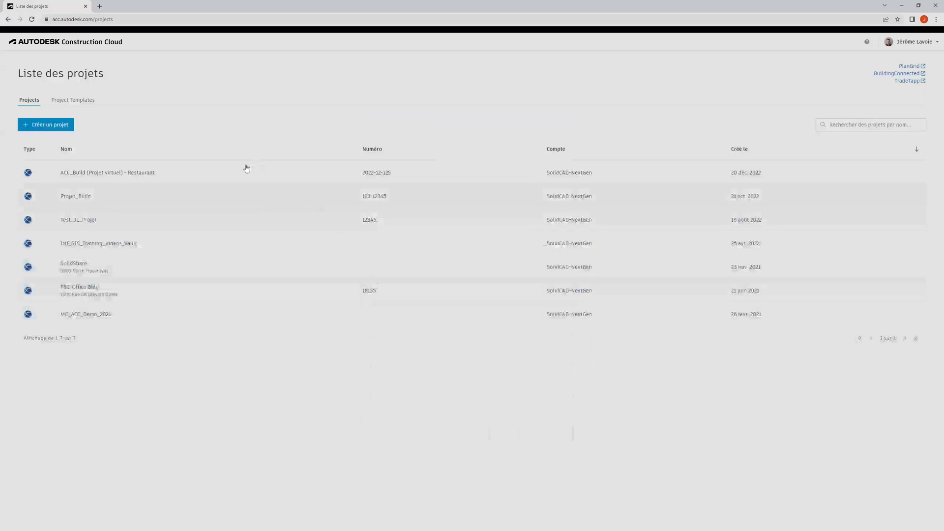
Step: Open the ACC_Build (Projet virtuel) - Restaurant project and expand the milestones in its progress overview
{"action": "left_click", "coordinate": [126, 173]}
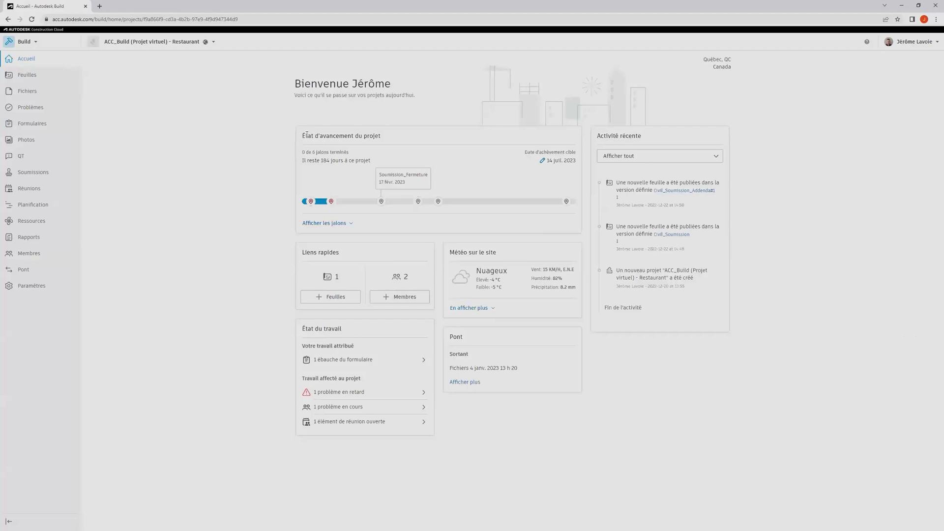
{"action": "left_click", "coordinate": [324, 224]}
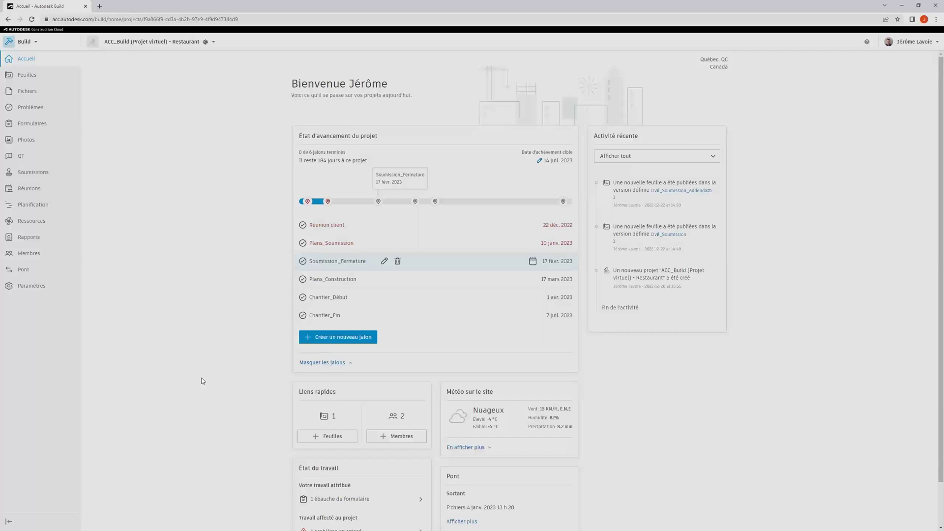
{"action": "scroll", "coordinate": [203, 380], "scroll_direction": "down", "scroll_amount": 1}
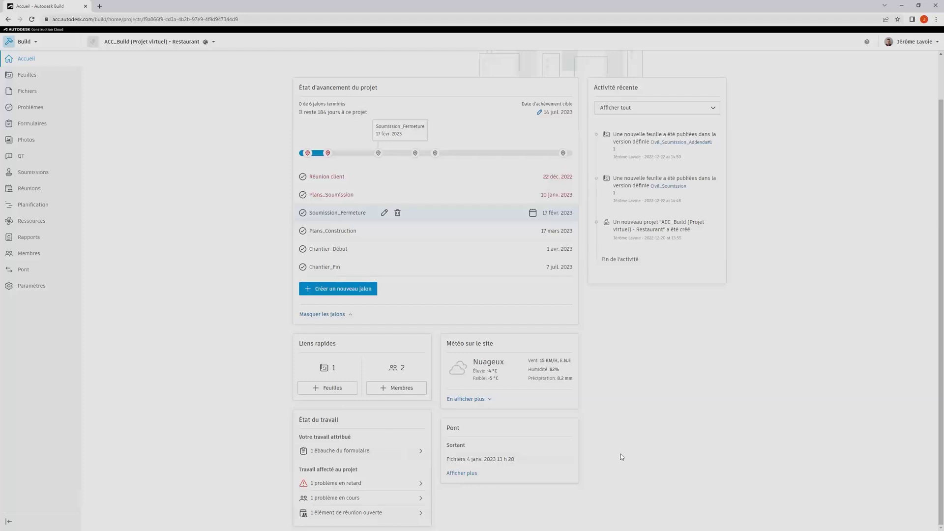
{"action": "scroll", "coordinate": [621, 457], "scroll_direction": "up", "scroll_amount": 2}
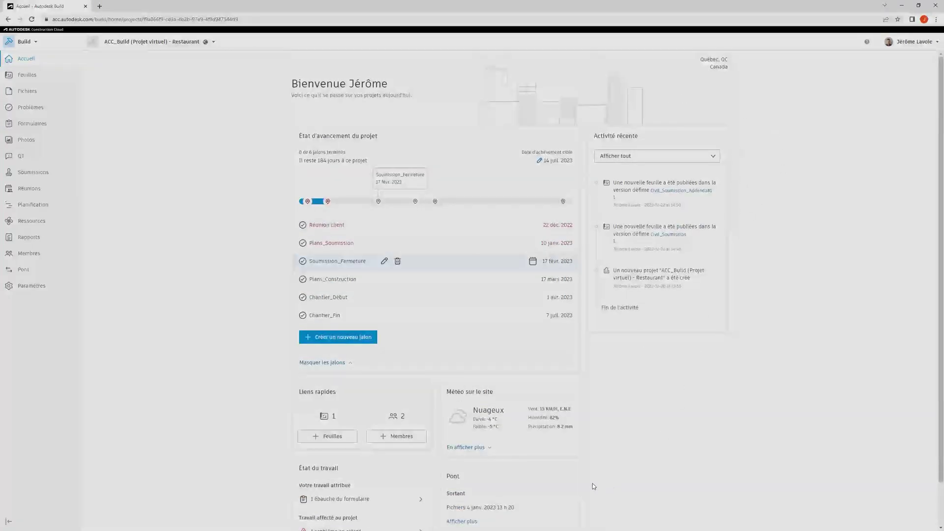
Step: Expand the site weather forecast on the project home page to view it, and collapse it again
{"action": "scroll", "coordinate": [593, 487], "scroll_direction": "down", "scroll_amount": 2}
{"action": "left_click", "coordinate": [462, 399]}
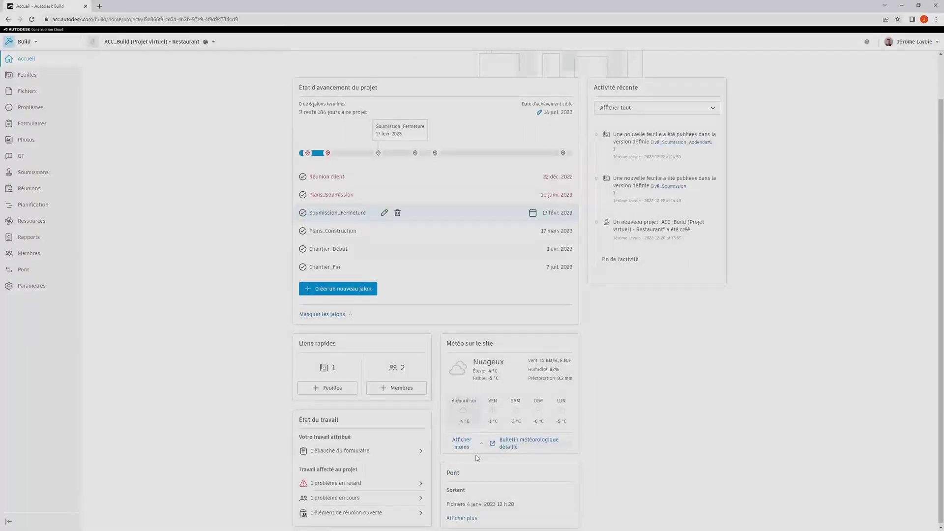
{"action": "left_click", "coordinate": [462, 447]}
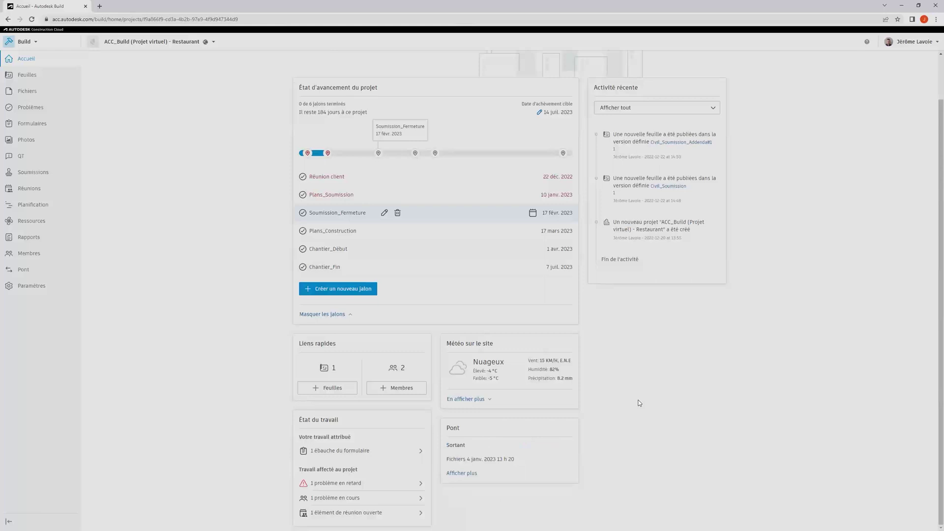
{"action": "scroll", "coordinate": [554, 446], "scroll_direction": "up", "scroll_amount": 1}
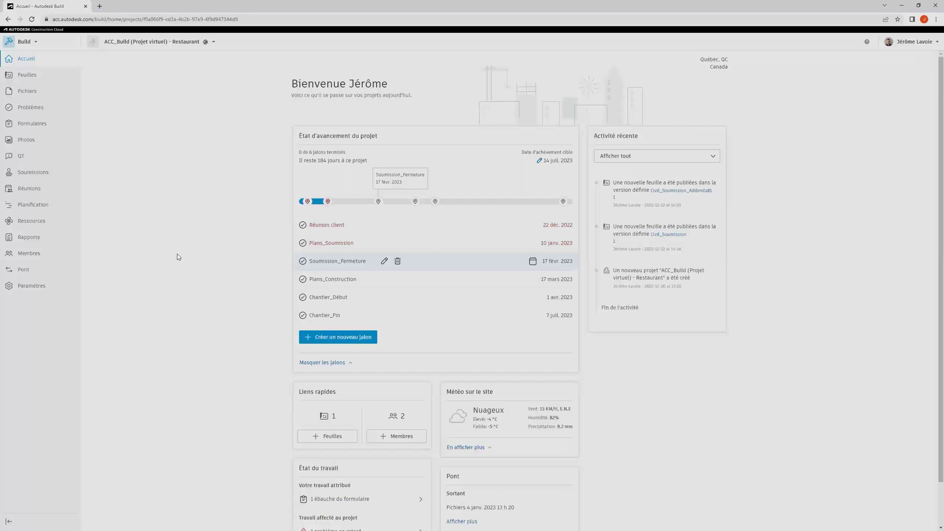
Step: View the project's members and examine the product permissions assigned to the project administrator
{"action": "left_click", "coordinate": [29, 255]}
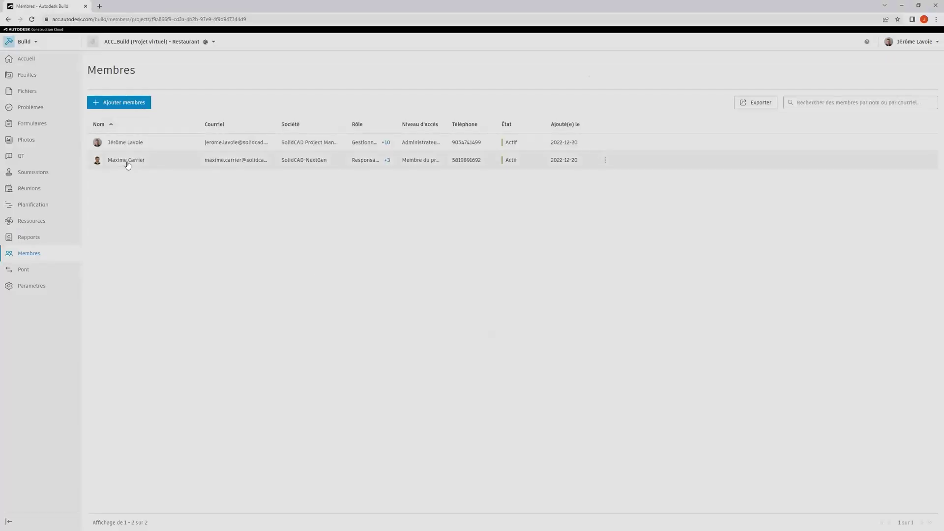
{"action": "left_click", "coordinate": [133, 147]}
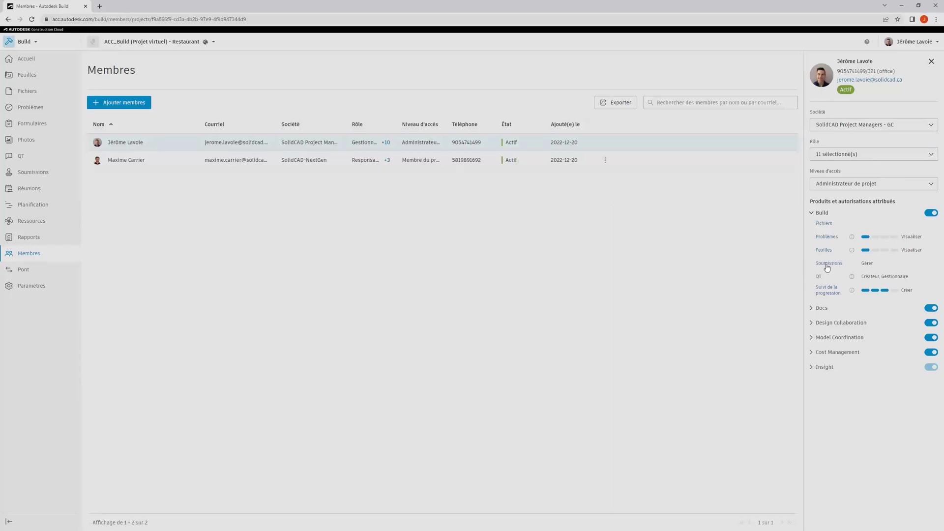
{"action": "left_click", "coordinate": [812, 308]}
{"action": "left_click", "coordinate": [812, 228]}
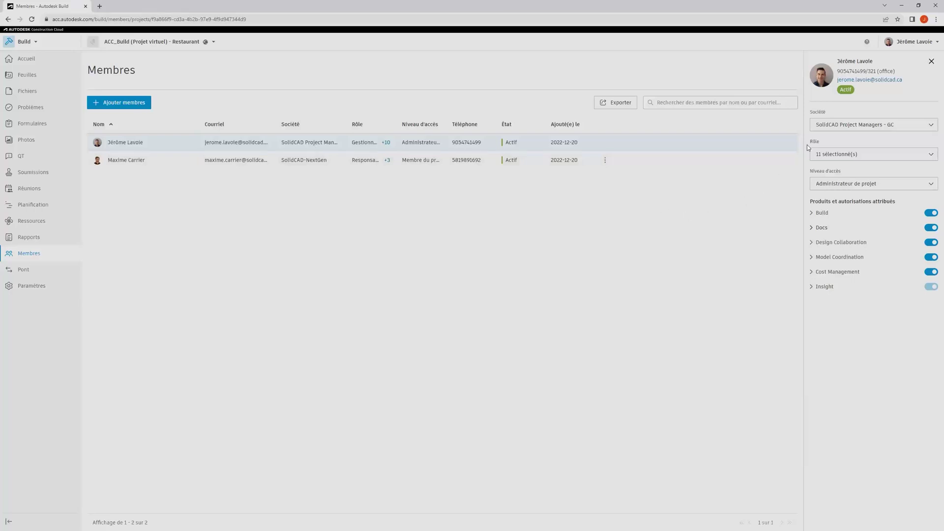
Step: Examine the access levels and roles available for the project administrator without changing them
{"action": "left_click", "coordinate": [853, 185]}
{"action": "left_click", "coordinate": [765, 222]}
{"action": "left_click", "coordinate": [862, 156]}
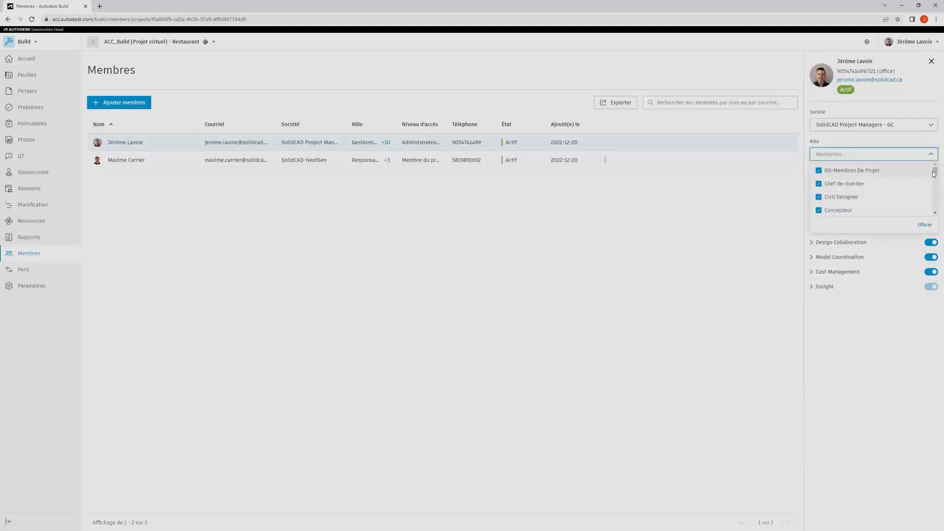
{"action": "mouse_move", "coordinate": [934, 173]}
{"action": "left_mouse_down"}
{"action": "mouse_move", "coordinate": [934, 183]}
{"action": "mouse_move", "coordinate": [934, 169]}
{"action": "left_mouse_up"}
{"action": "left_click", "coordinate": [557, 229]}
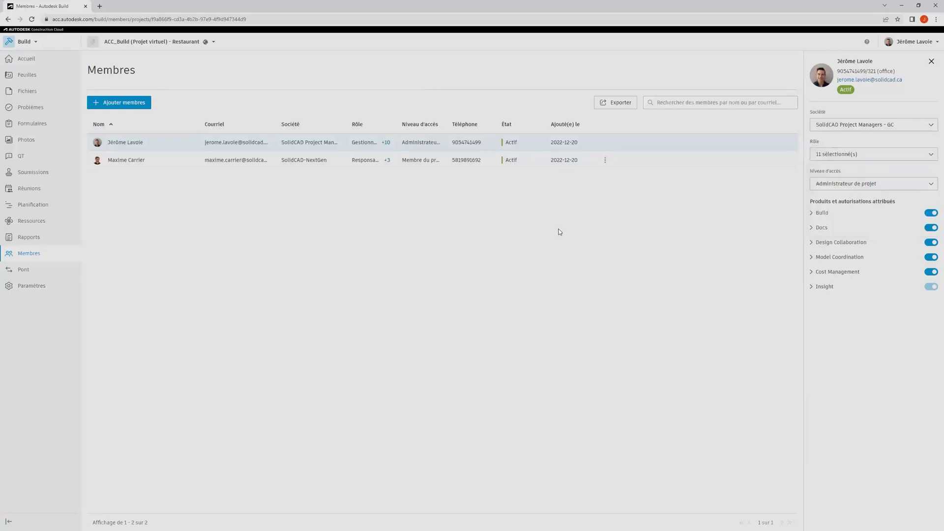
Step: Examine the SolidCAD-NextGen member's permissions and available access levels, and close the member details
{"action": "left_click", "coordinate": [109, 163]}
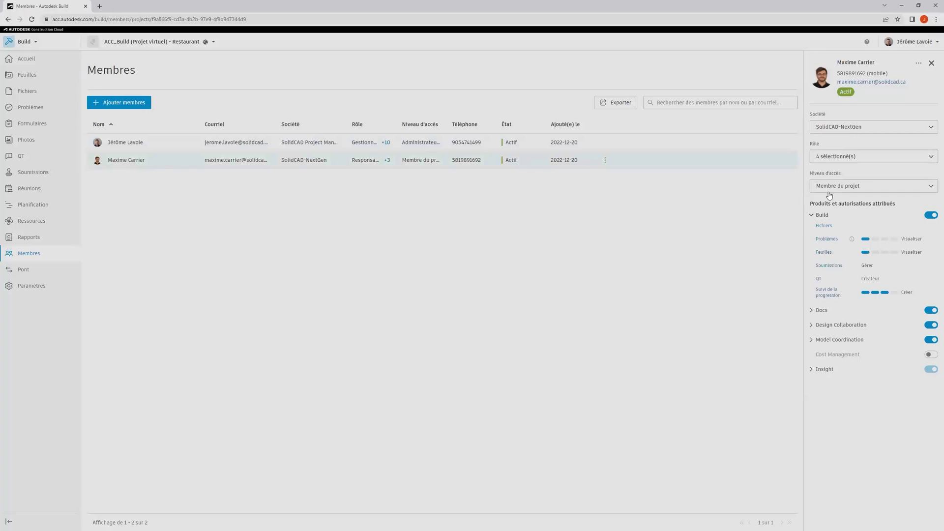
{"action": "left_click", "coordinate": [925, 186]}
{"action": "left_click", "coordinate": [704, 215]}
{"action": "left_click", "coordinate": [932, 64]}
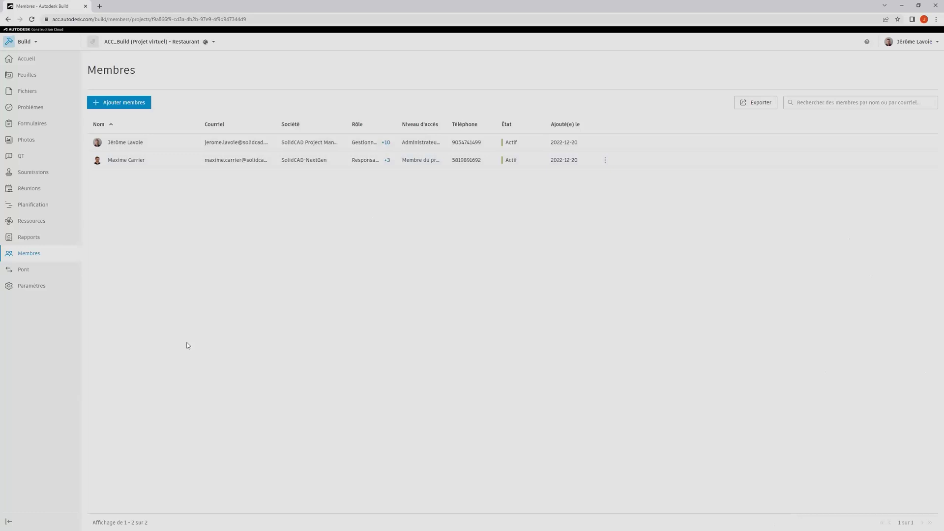
Step: Check the actions available for sheet 1, Implantation projeté - Vue en plan, in the project's sheets, and open that sheet
{"action": "left_click", "coordinate": [31, 76]}
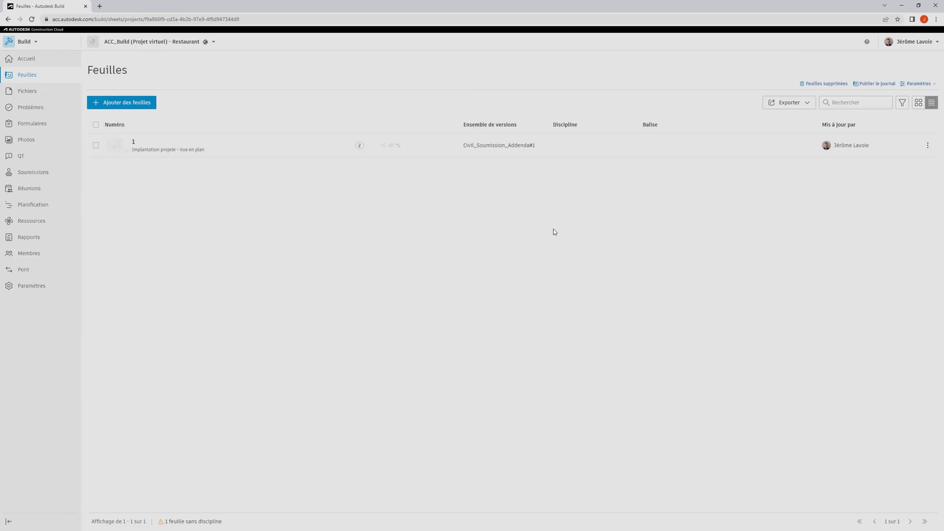
{"action": "left_click", "coordinate": [928, 147]}
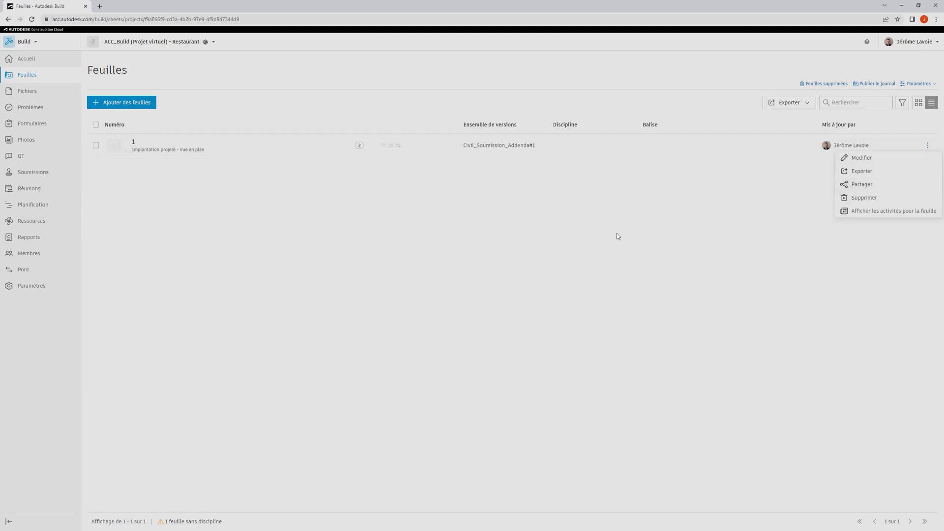
{"action": "left_click", "coordinate": [435, 264]}
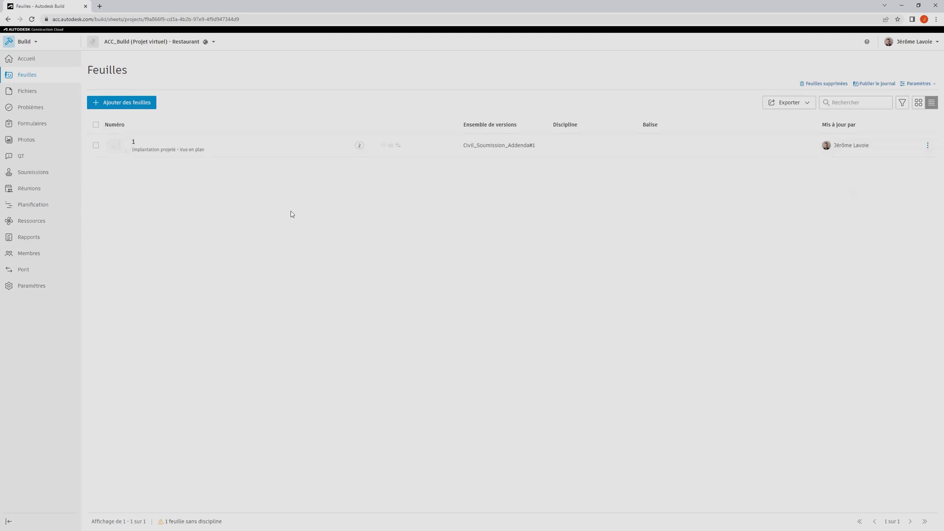
{"action": "left_click", "coordinate": [167, 143]}
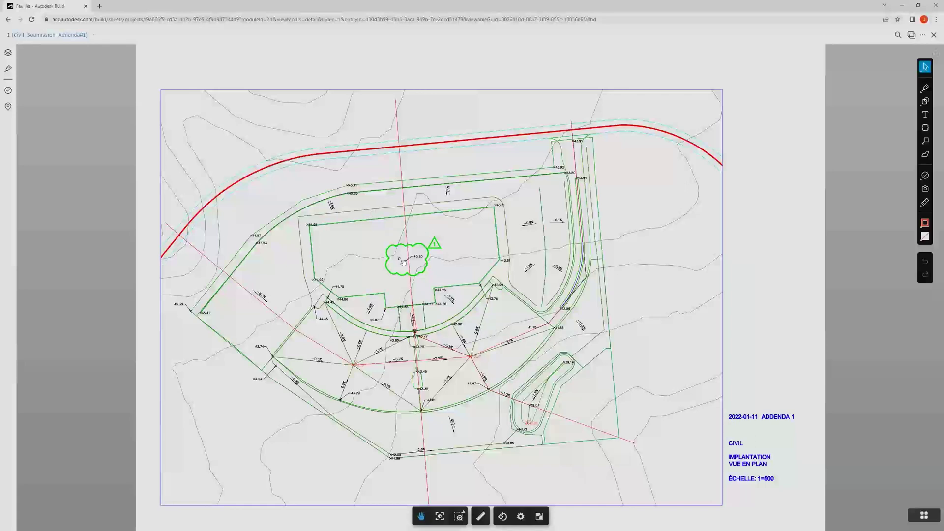
Step: Examine the open sheet's layers, annotations and issues, and close these lists
{"action": "left_click", "coordinate": [8, 53]}
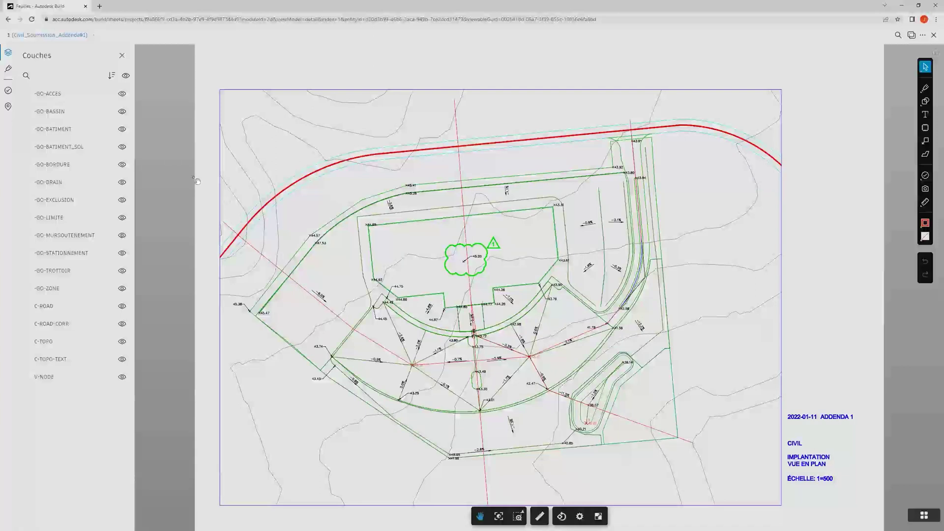
{"action": "left_click", "coordinate": [122, 55]}
{"action": "left_click", "coordinate": [7, 70]}
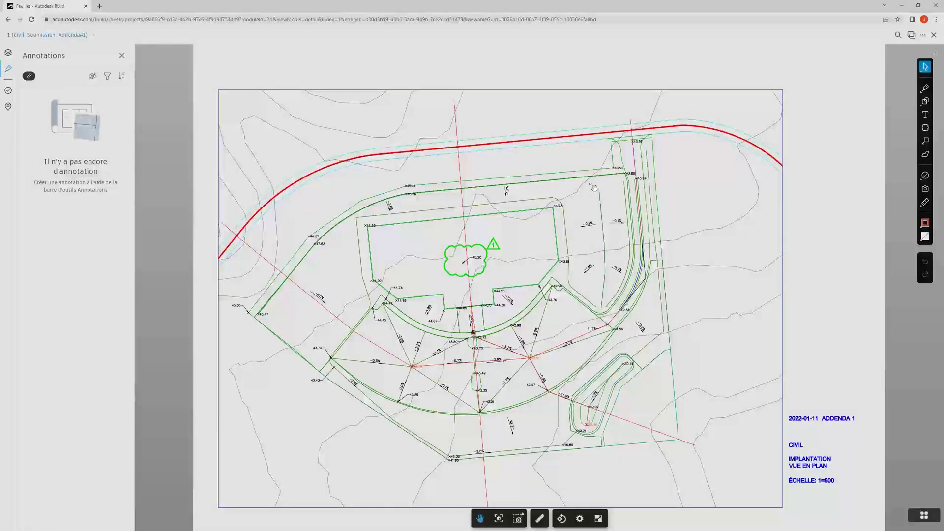
{"action": "left_click", "coordinate": [8, 91]}
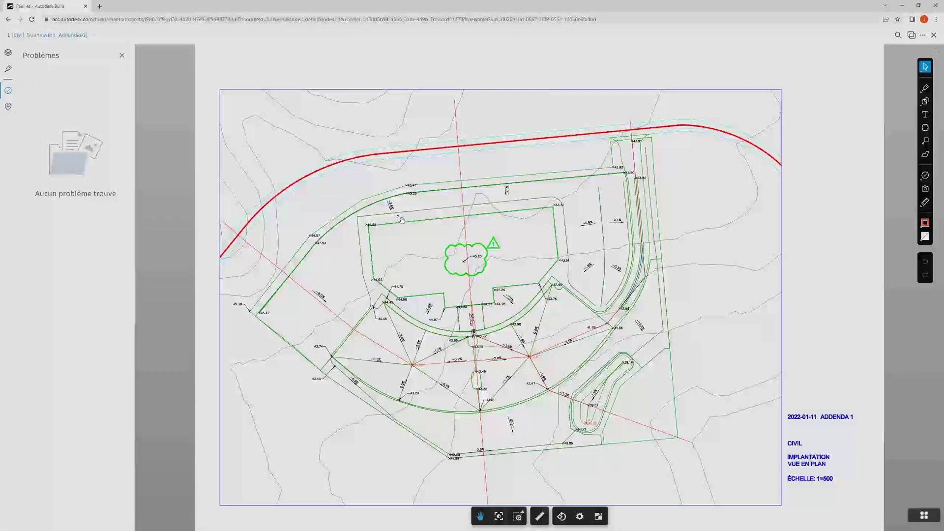
{"action": "left_click", "coordinate": [122, 56]}
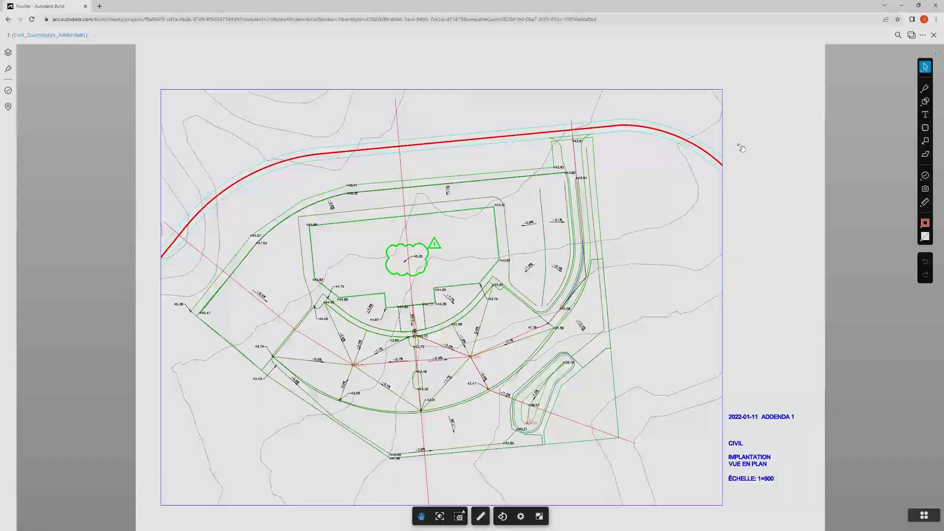
Step: Compare sheet 1's Civil_Soumission_Addenda#1 version with Civil_Soumission in overlay and split views, and close the comparison and sheet
{"action": "left_click", "coordinate": [911, 35]}
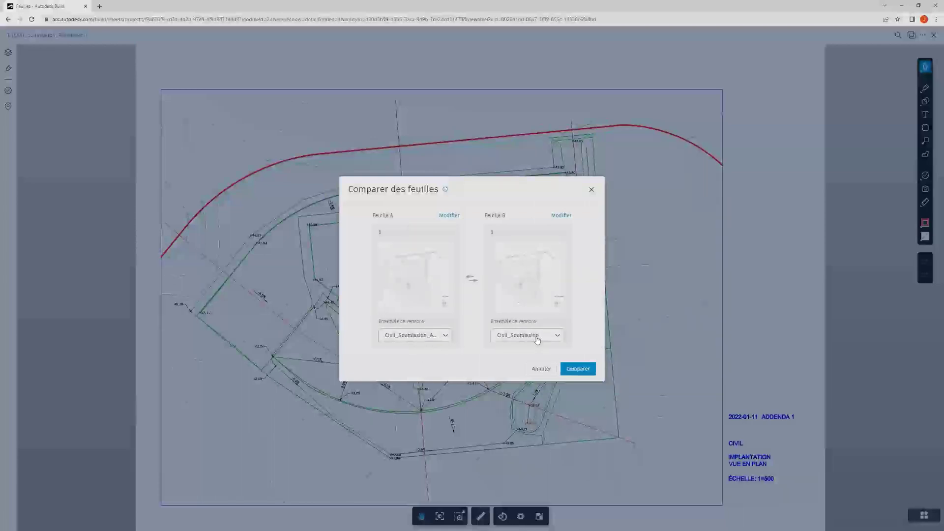
{"action": "left_click", "coordinate": [584, 370]}
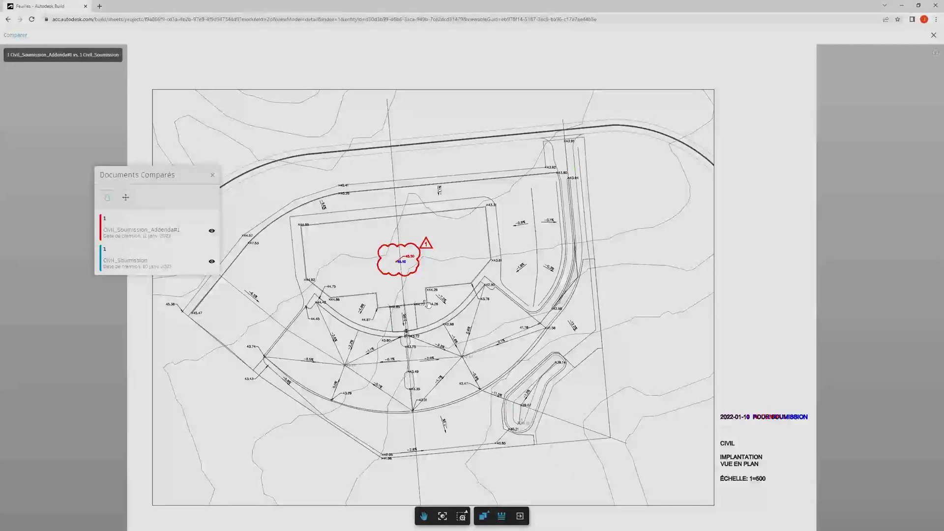
{"action": "left_click", "coordinate": [484, 518]}
{"action": "left_click", "coordinate": [483, 479]}
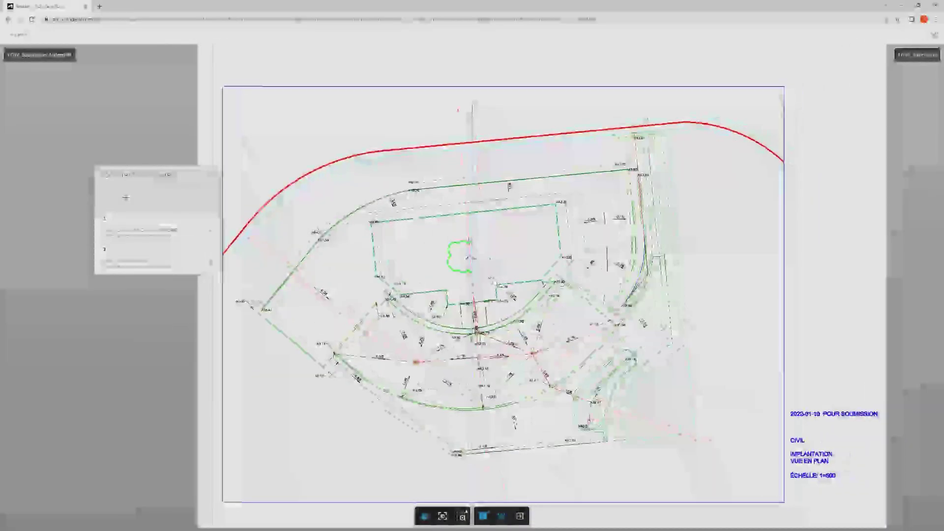
{"action": "left_click", "coordinate": [484, 515]}
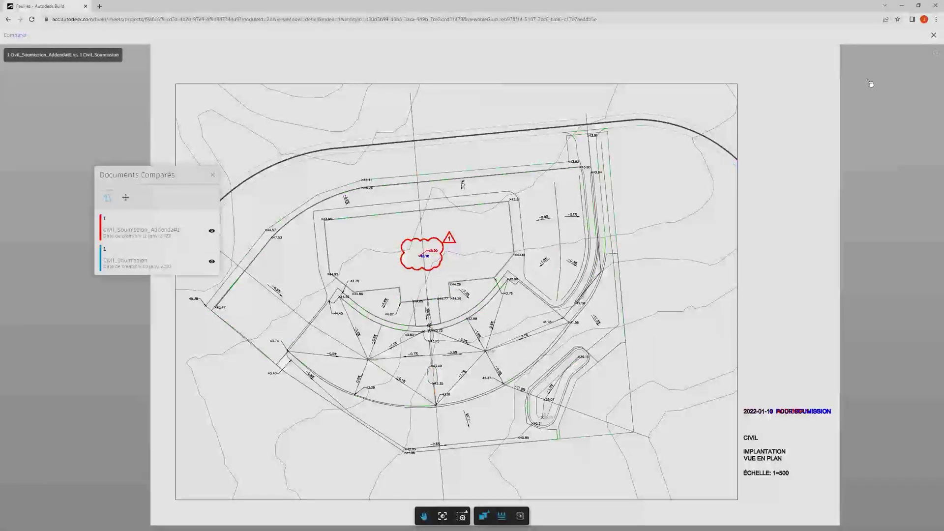
{"action": "left_click", "coordinate": [933, 35]}
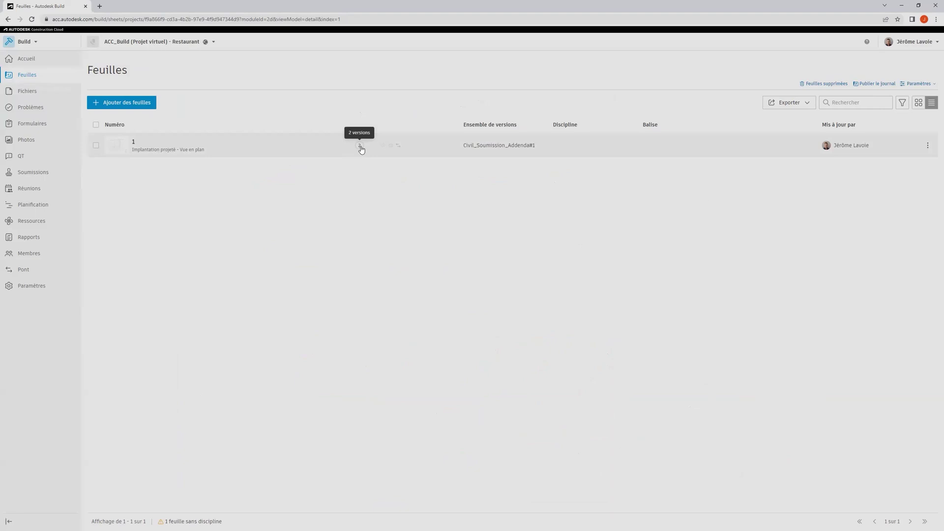
Step: Check the actions available for sheet 1, and open the Civil folder in the project's files
{"action": "left_click", "coordinate": [927, 145]}
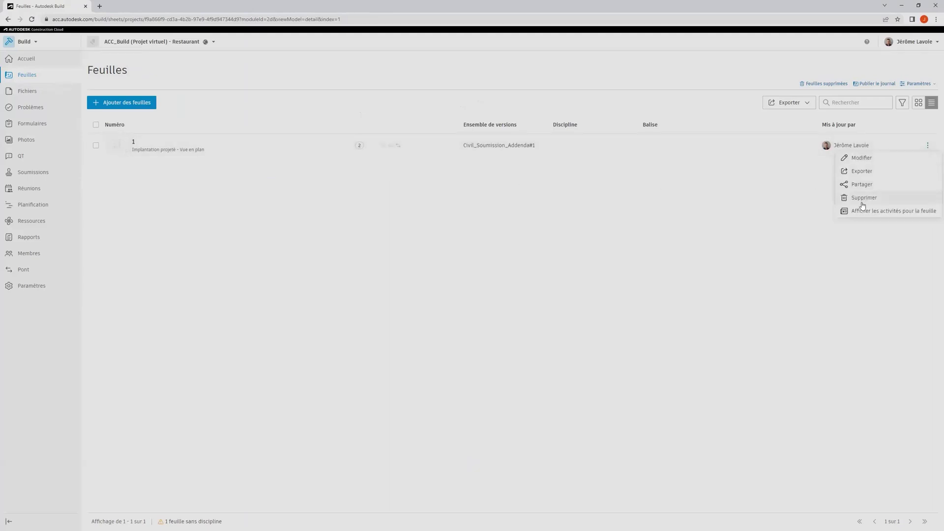
{"action": "left_click", "coordinate": [725, 216]}
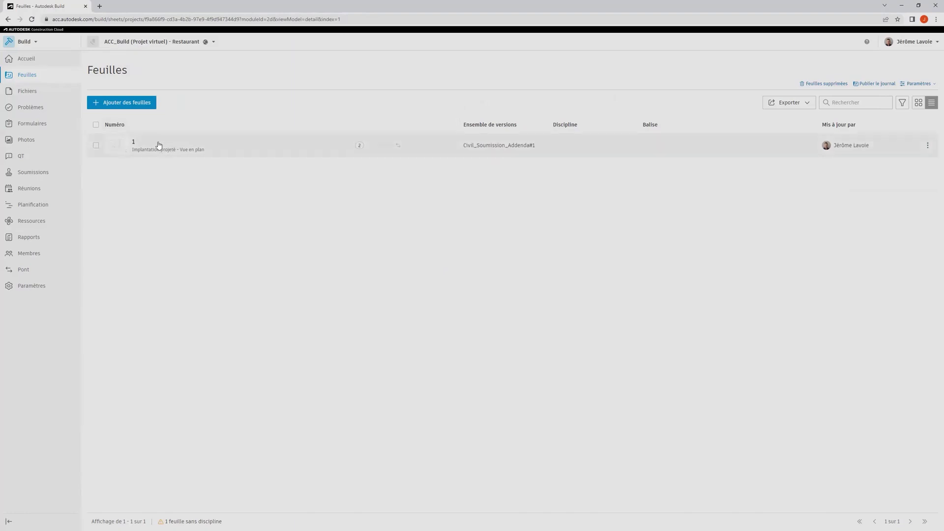
{"action": "left_click", "coordinate": [28, 94]}
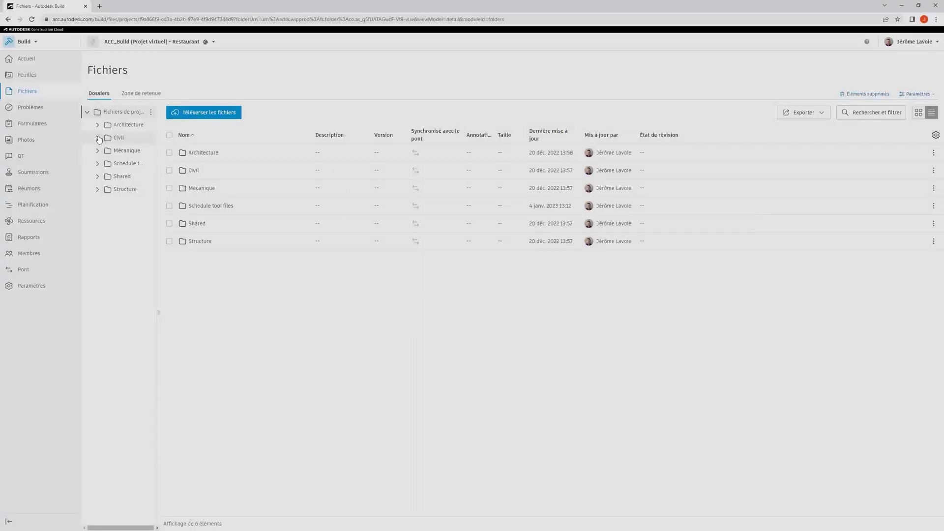
{"action": "left_click", "coordinate": [97, 139]}
{"action": "left_click", "coordinate": [119, 139]}
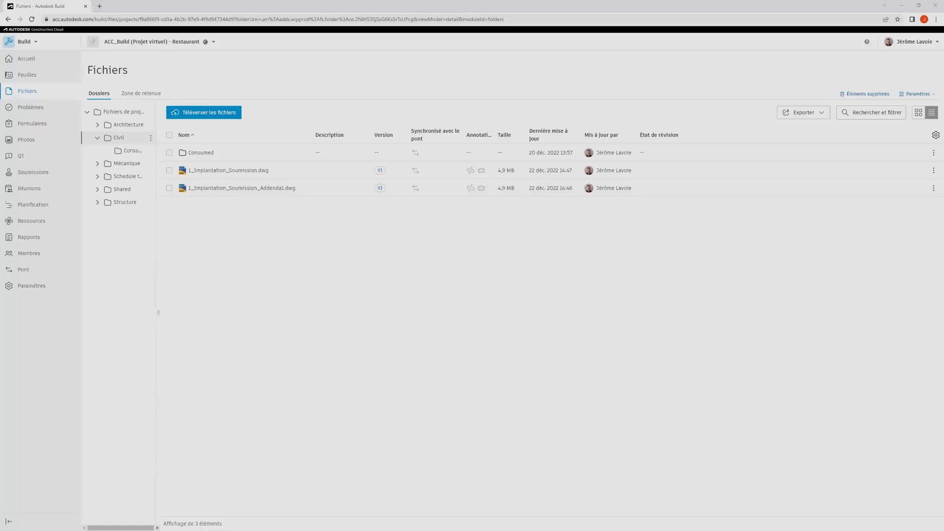
Step: Read the help page on folder access rights down to the permission levels table, and close it
{"action": "left_click", "coordinate": [358, 158]}
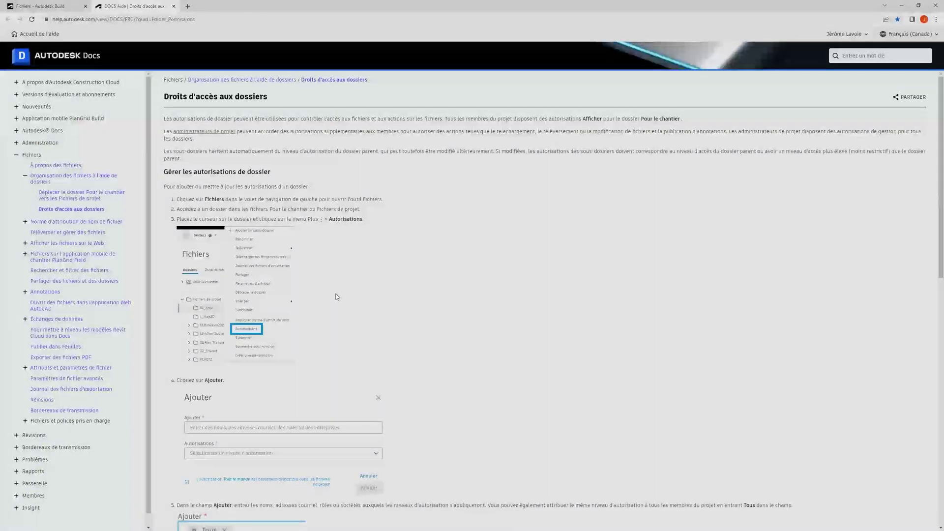
{"action": "scroll", "coordinate": [337, 296], "scroll_direction": "down", "scroll_amount": 2}
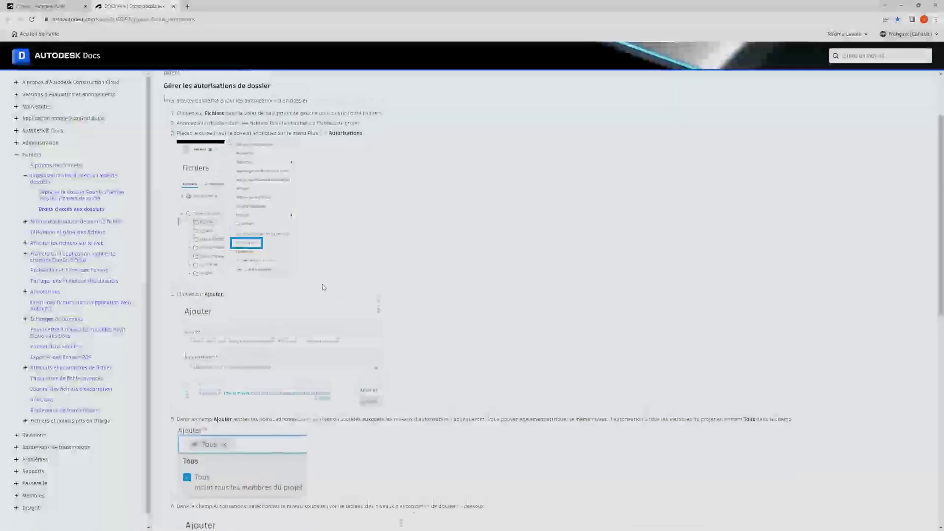
{"action": "scroll", "coordinate": [305, 273], "scroll_direction": "up", "scroll_amount": 2}
{"action": "scroll", "coordinate": [317, 284], "scroll_direction": "down", "scroll_amount": 1}
{"action": "scroll", "coordinate": [319, 286], "scroll_direction": "down", "scroll_amount": 10}
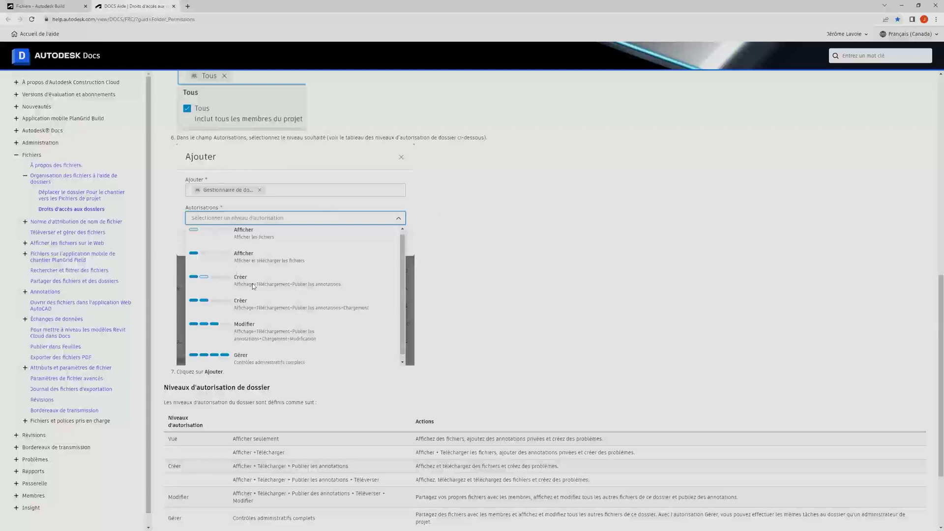
{"action": "left_click", "coordinate": [174, 6]}
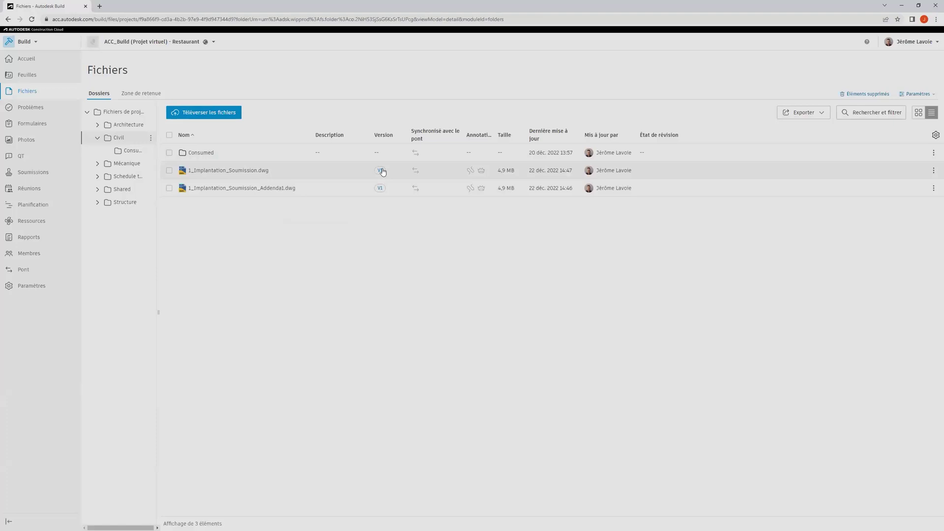
Step: Check the actions available for 1_Implantation_Soumission.dwg, and open the Niveau plancher issue's details
{"action": "left_click", "coordinate": [933, 172]}
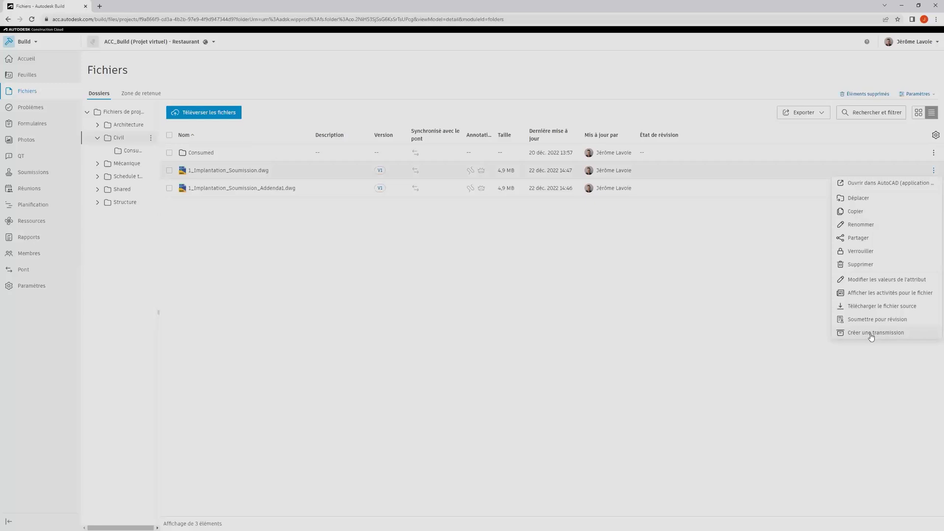
{"action": "left_click", "coordinate": [588, 296]}
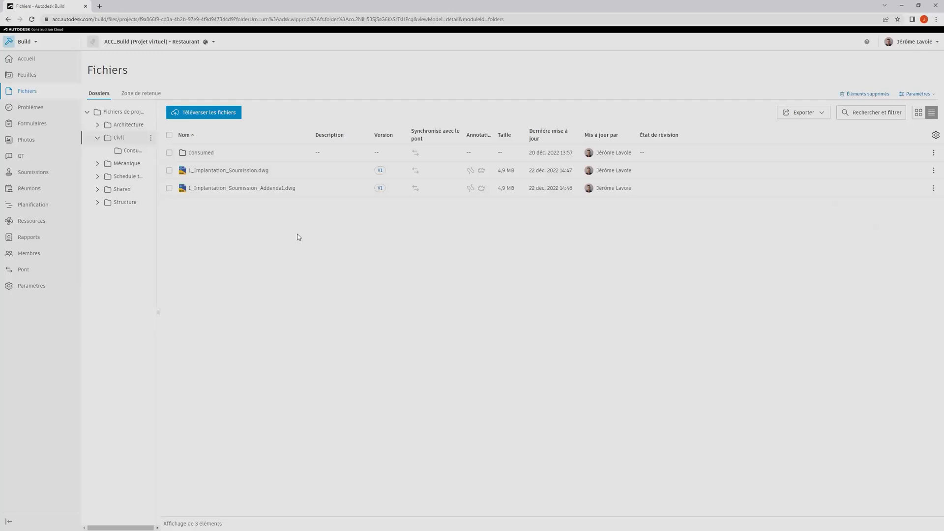
{"action": "left_click", "coordinate": [30, 108]}
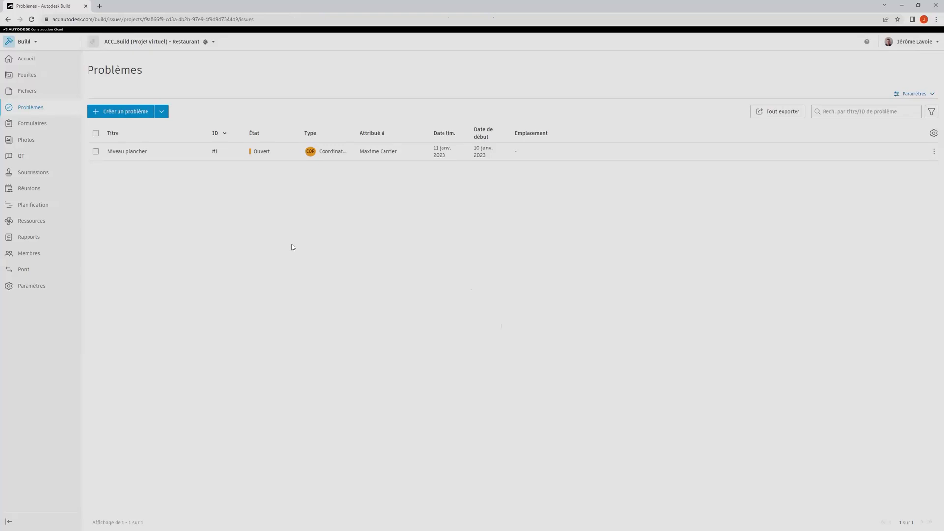
{"action": "left_click", "coordinate": [137, 156]}
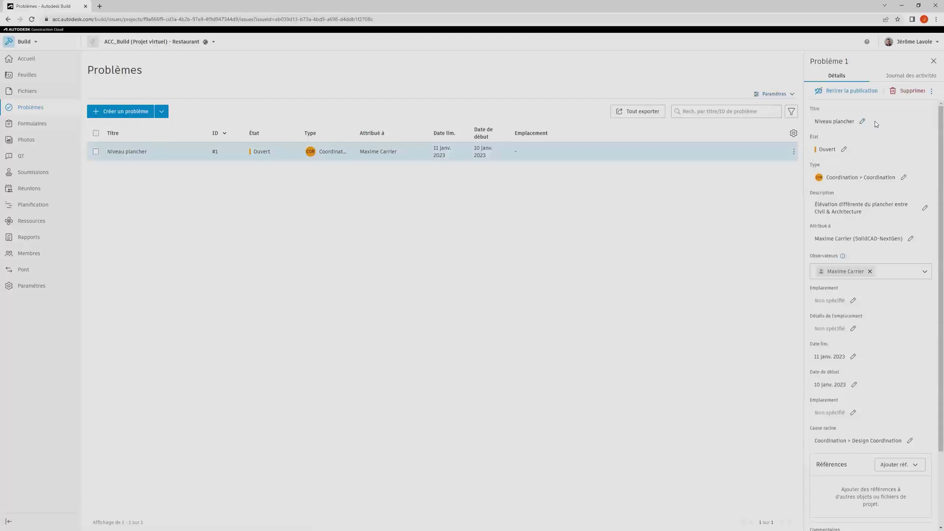
Step: Examine the status and type options and the remaining detail fields of the Niveau plancher issue without changing them
{"action": "left_click", "coordinate": [836, 153]}
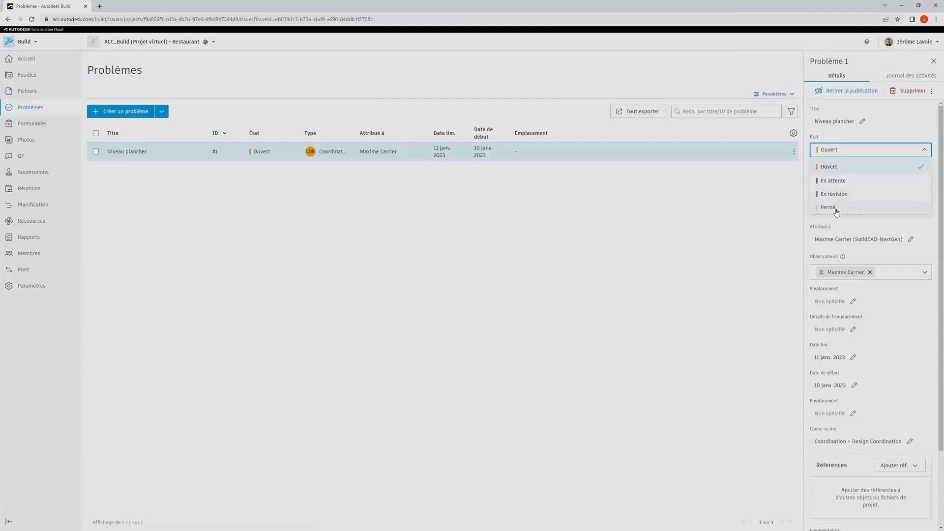
{"action": "left_click", "coordinate": [724, 192]}
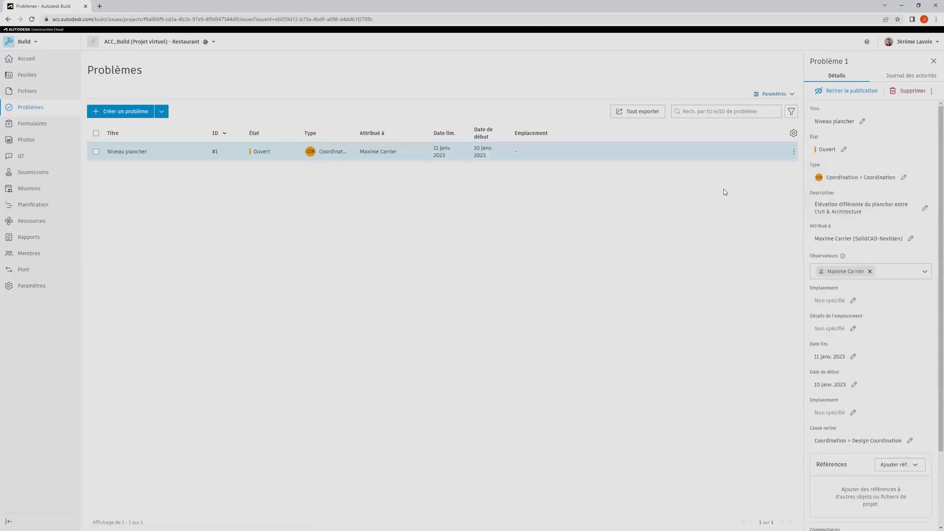
{"action": "left_click", "coordinate": [904, 177]}
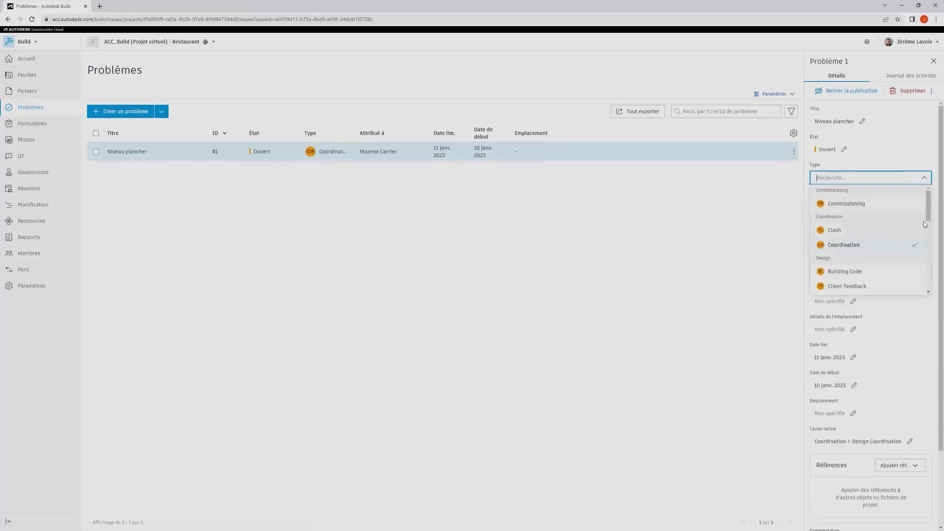
{"action": "left_click_drag", "start_coordinate": [929, 210], "coordinate": [926, 279]}
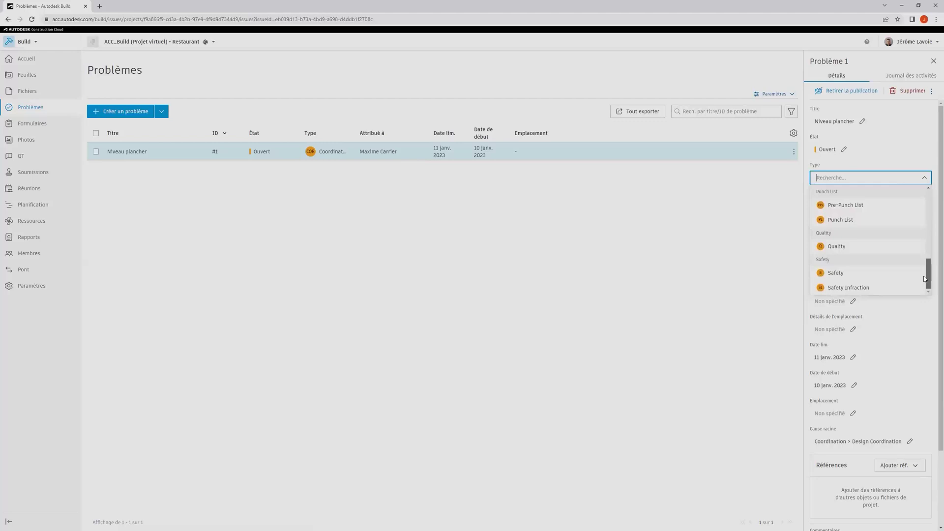
{"action": "scroll", "coordinate": [855, 213], "scroll_direction": "up", "scroll_amount": 8}
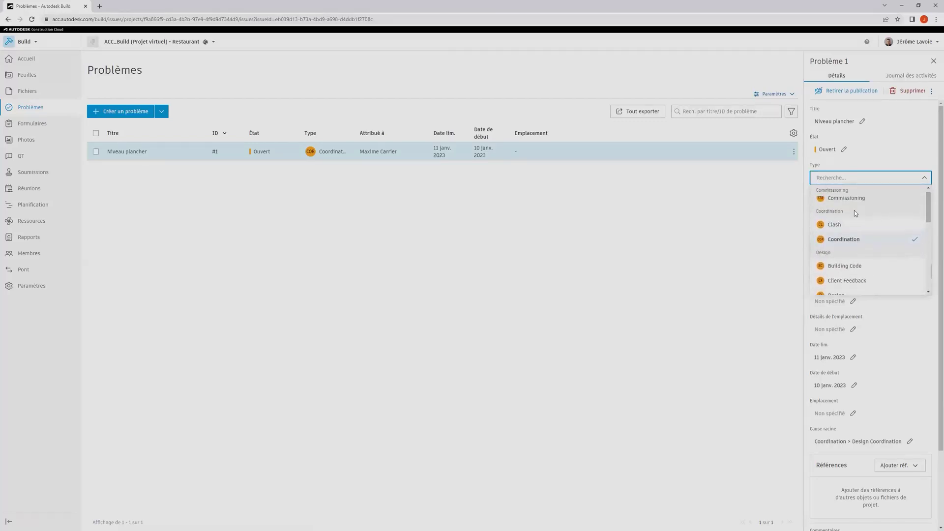
{"action": "left_click", "coordinate": [713, 226]}
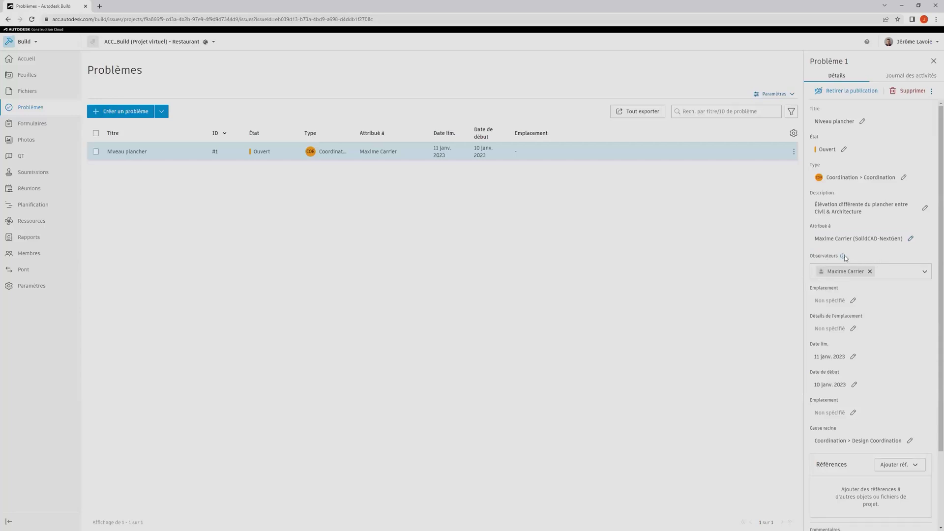
{"action": "mouse_move", "coordinate": [844, 256]}
{"action": "scroll", "coordinate": [877, 383], "scroll_direction": "down", "scroll_amount": 2}
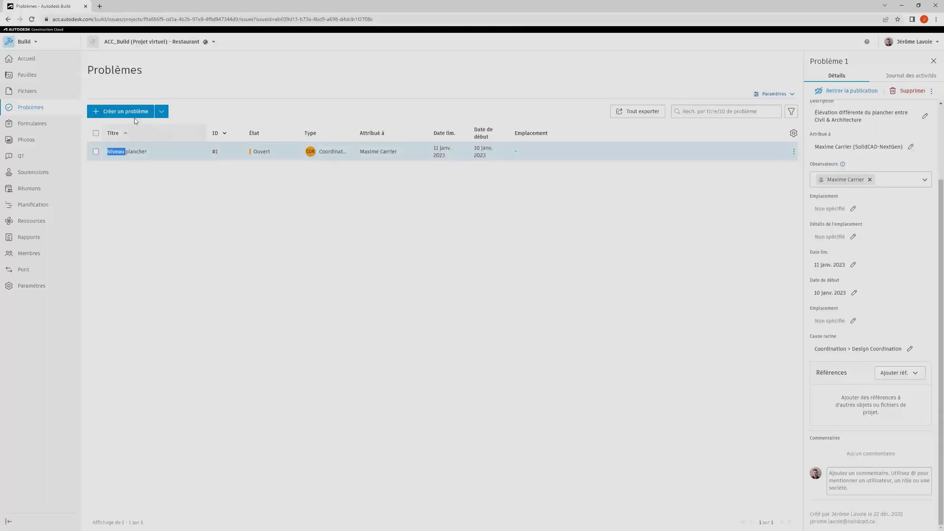
Step: Start a new issue titled "Pente acces" with the status Ouvert
{"action": "left_click", "coordinate": [117, 113]}
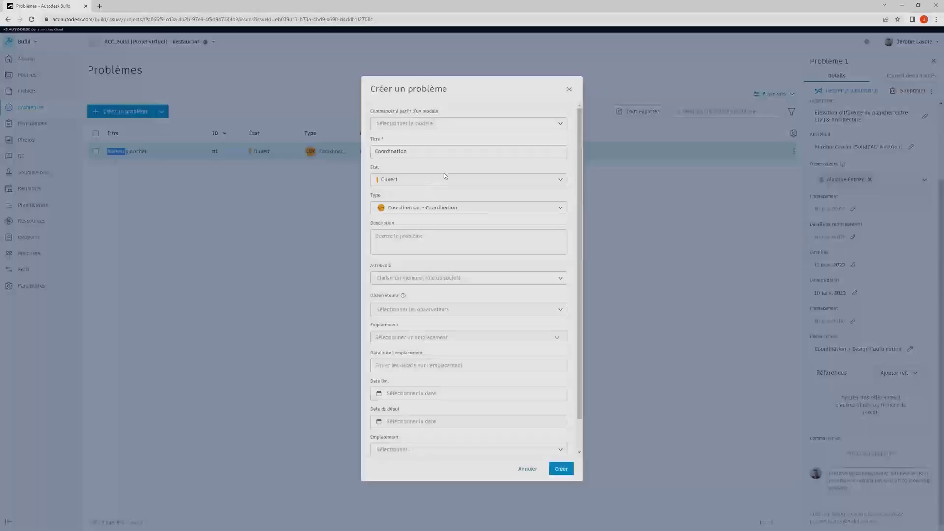
{"action": "left_click", "coordinate": [445, 123]}
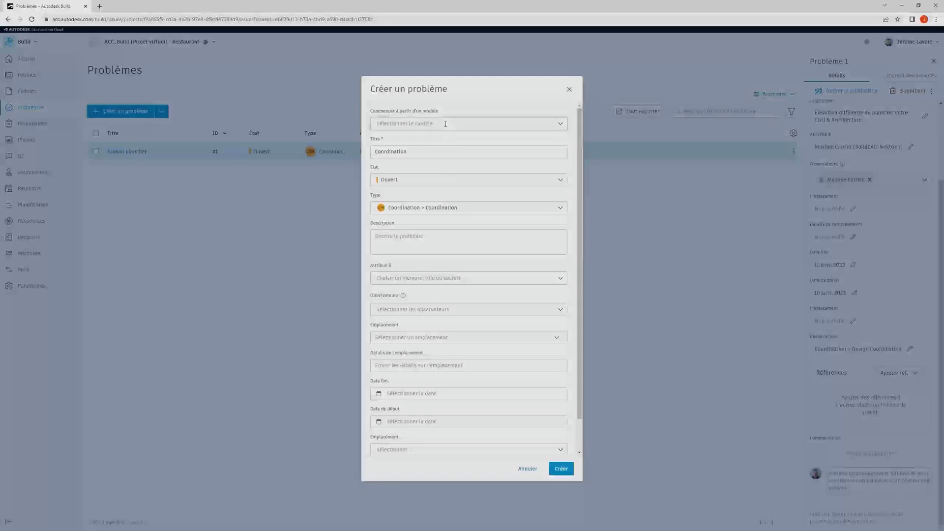
{"action": "left_click", "coordinate": [433, 152]}
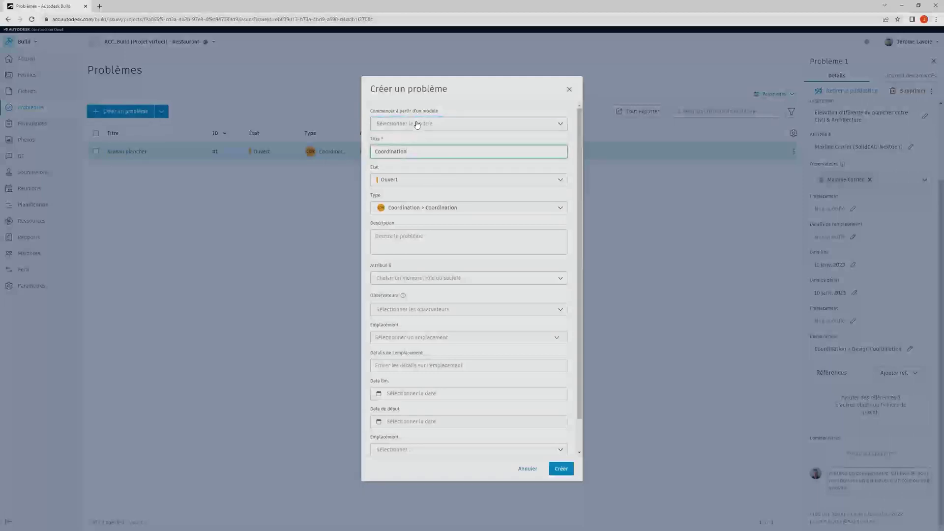
{"action": "left_click_drag", "start_coordinate": [416, 152], "coordinate": [352, 157]}
{"action": "key", "text": "BackSpace"}
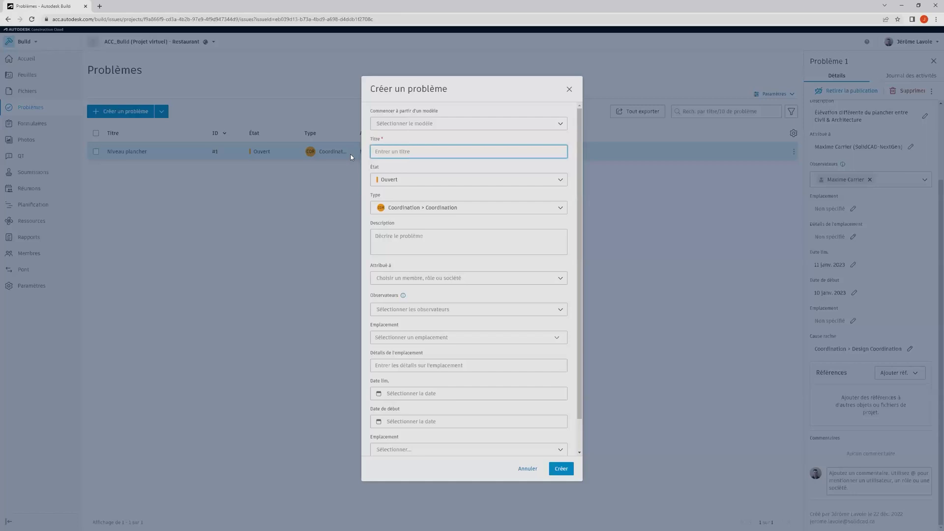
{"action": "type", "text": "Pente acces"}
{"action": "left_click", "coordinate": [413, 184]}
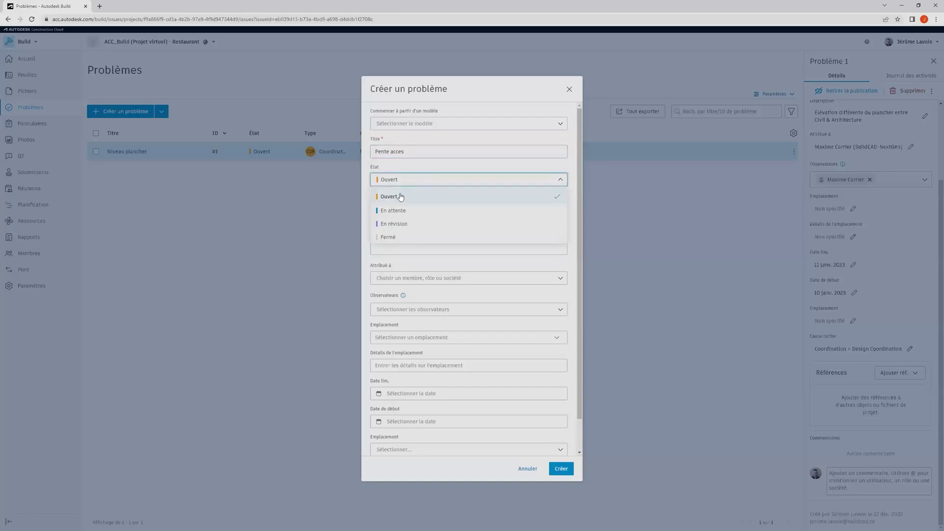
{"action": "left_click", "coordinate": [404, 197]}
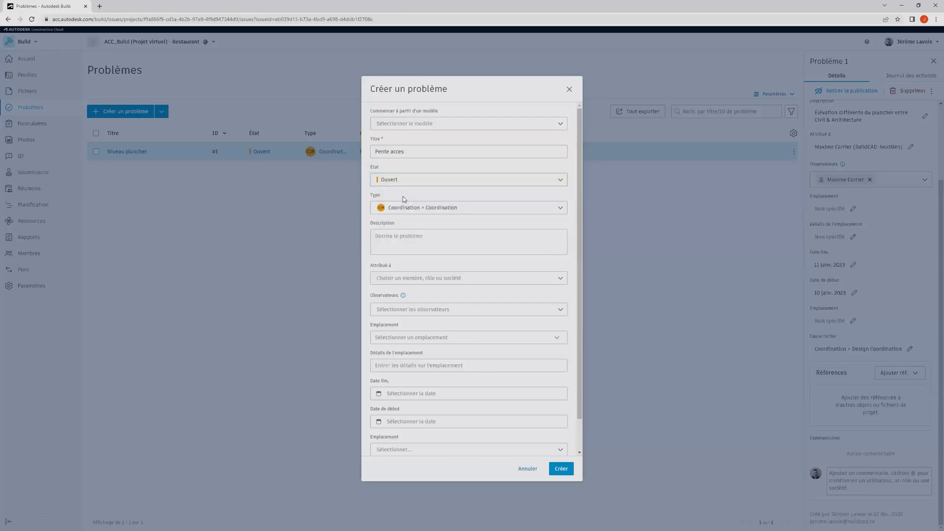
Step: Set the new issue's type to Coordination > Clash and its description to "Pente de l'accès trop forte"
{"action": "left_click", "coordinate": [427, 208]}
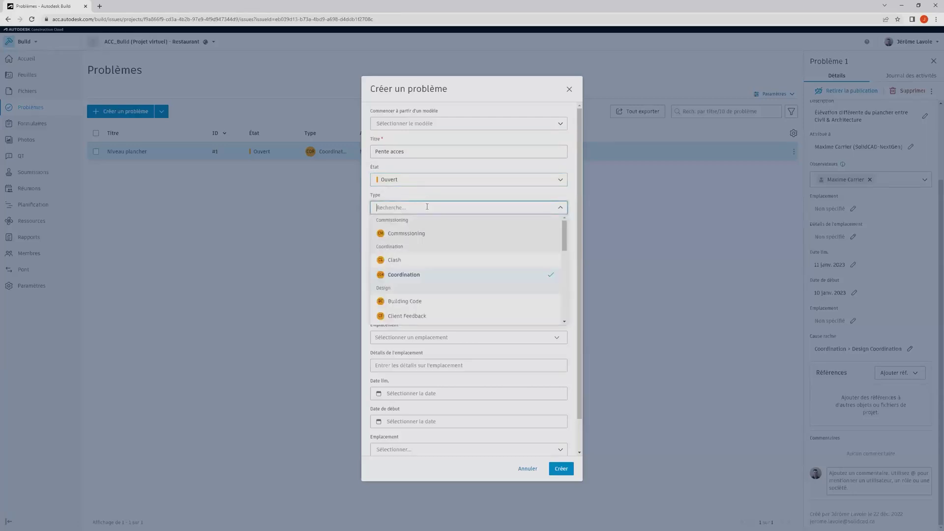
{"action": "left_click", "coordinate": [400, 263]}
{"action": "left_click", "coordinate": [408, 238]}
{"action": "type", "text": "Pente de l'accès trop forte"}
Step: Assign the new issue to the SolidCAD-NextGen project member
{"action": "left_click", "coordinate": [420, 283]}
{"action": "left_click", "coordinate": [397, 328]}
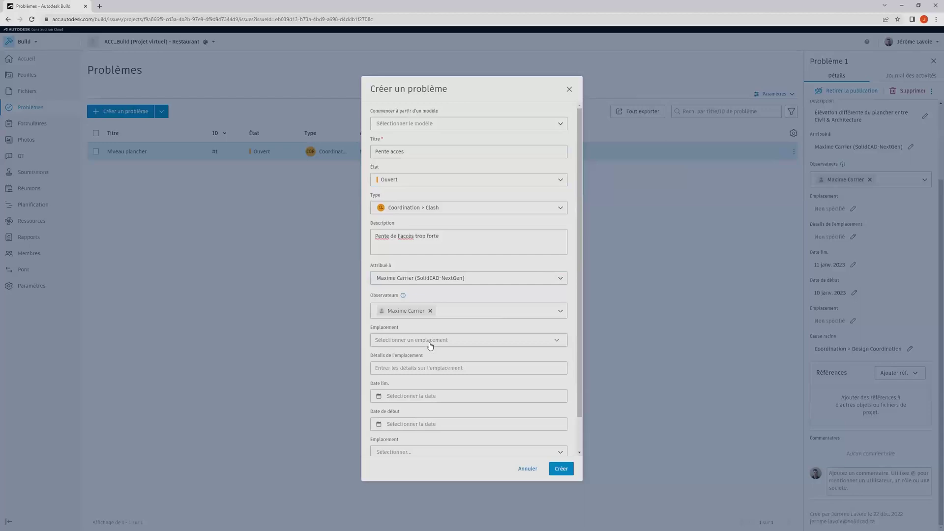
Step: Set the new issue's due date to 16 janv. 2023 and its start date to 13 janv. 2023
{"action": "scroll", "coordinate": [452, 364], "scroll_direction": "down", "scroll_amount": 2}
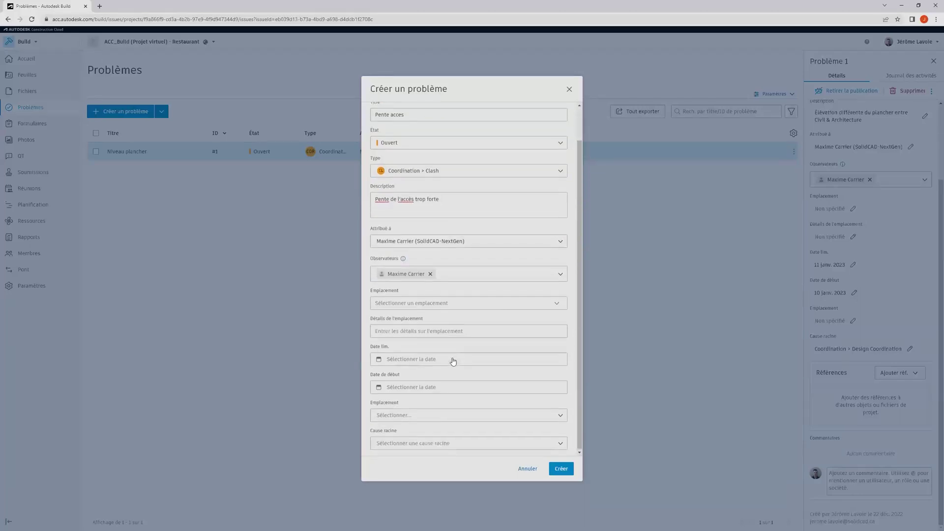
{"action": "left_click", "coordinate": [448, 363]}
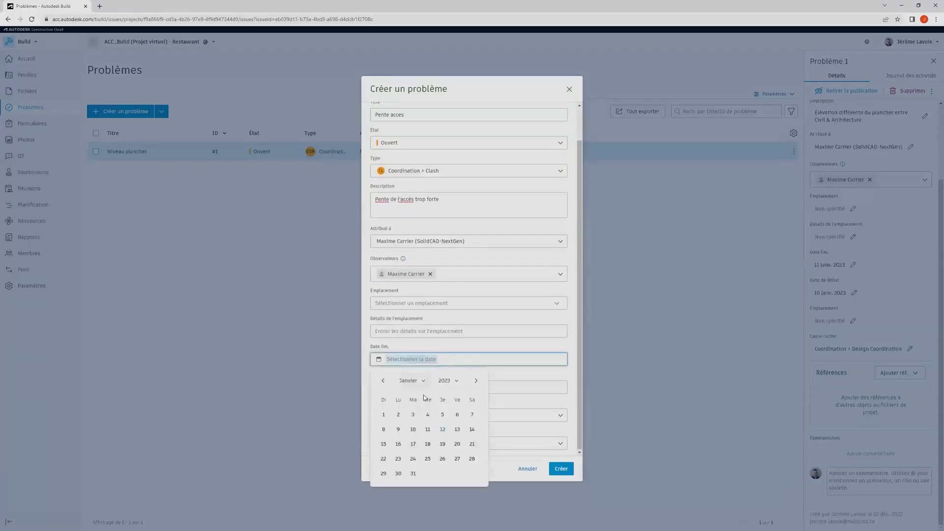
{"action": "left_click", "coordinate": [452, 429]}
{"action": "left_click", "coordinate": [430, 362]}
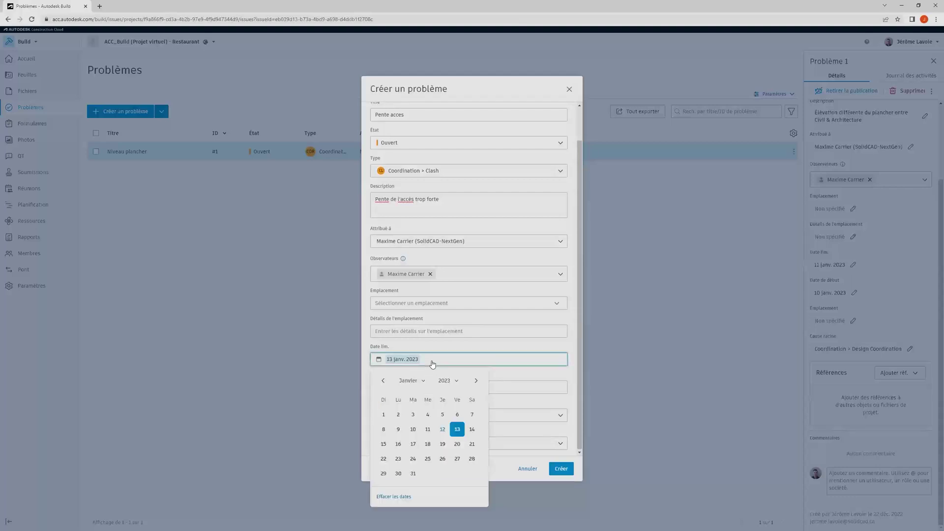
{"action": "left_click", "coordinate": [399, 444]}
{"action": "left_click", "coordinate": [418, 387]}
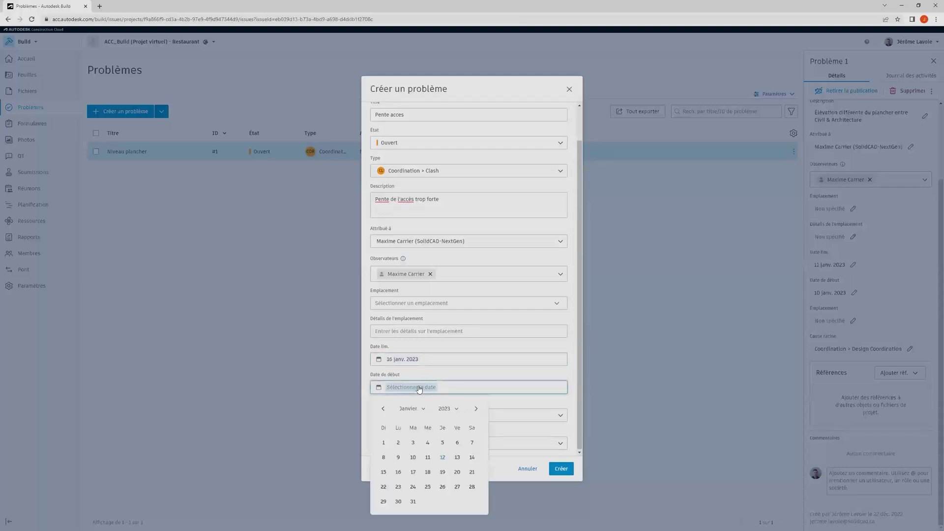
{"action": "left_click", "coordinate": [460, 458]}
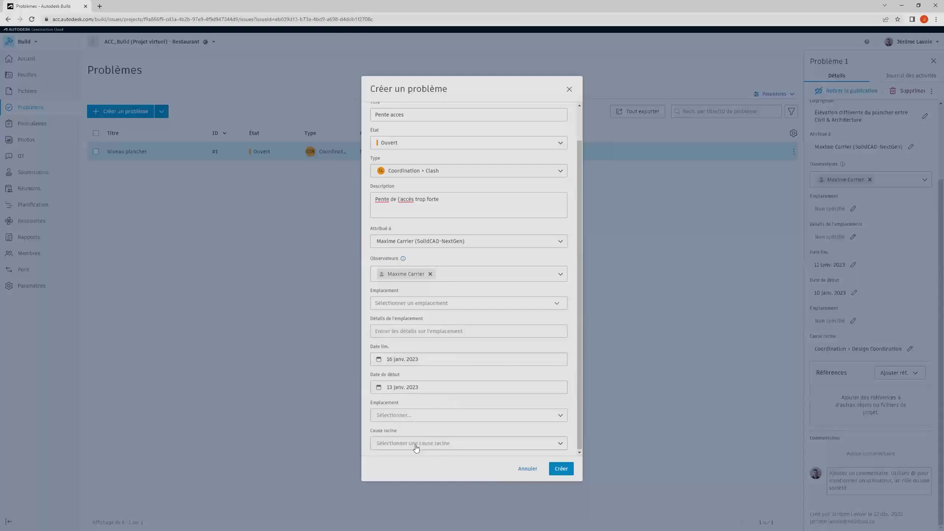
Step: Set the root cause to Coordination > Design Coordination and create the Pente acces issue
{"action": "left_click", "coordinate": [449, 444]}
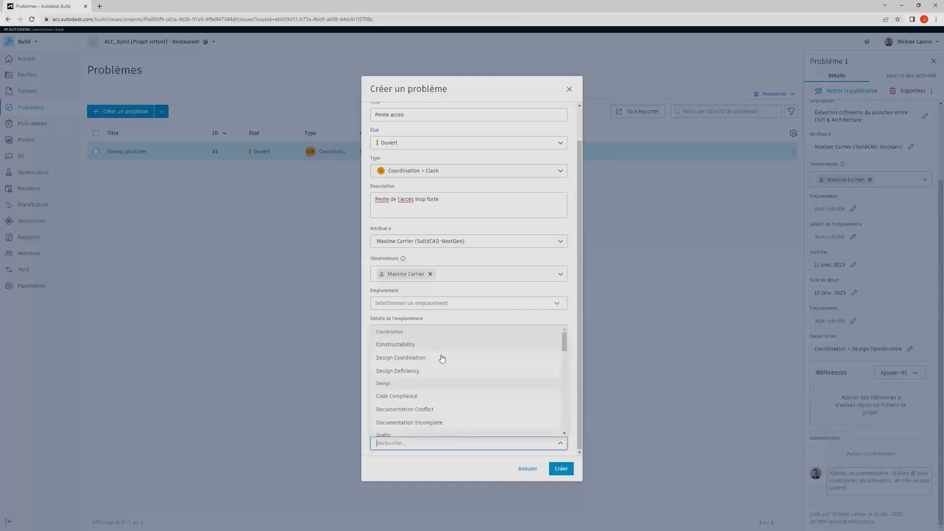
{"action": "left_click", "coordinate": [408, 361]}
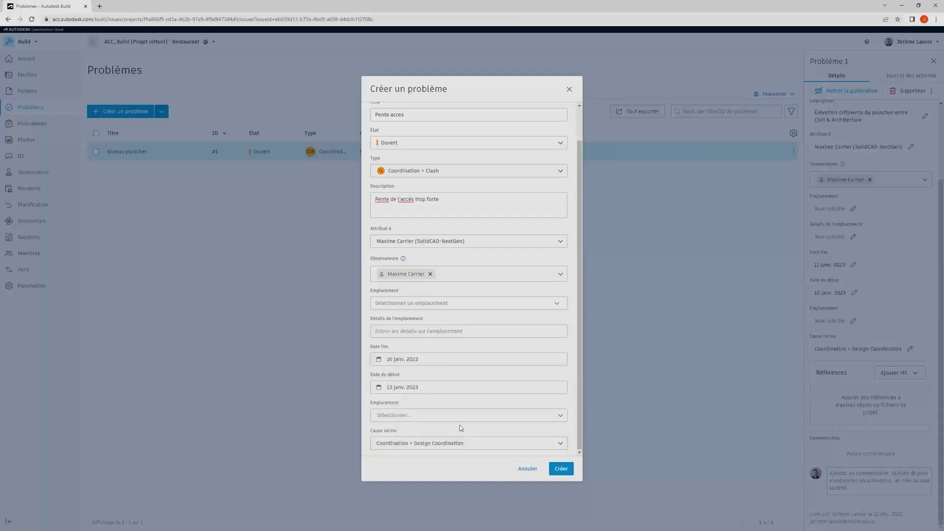
{"action": "left_click", "coordinate": [561, 468]}
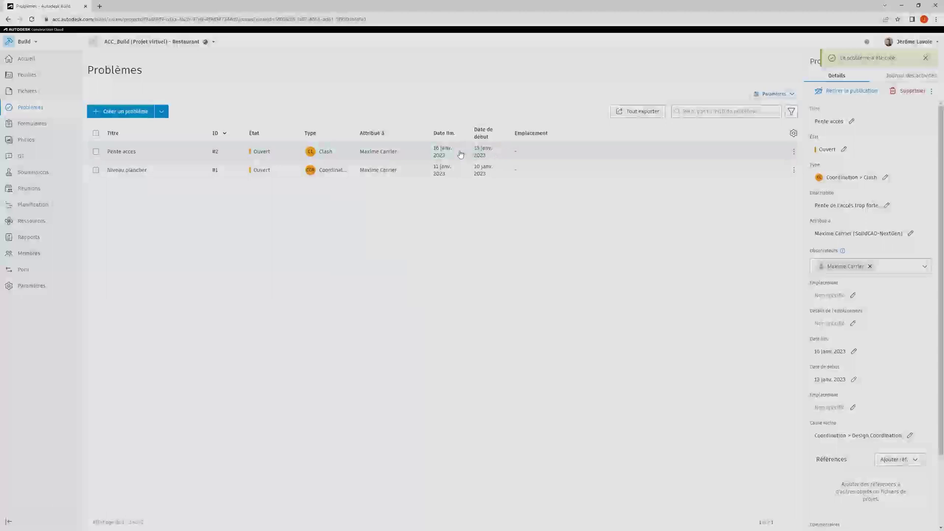
{"action": "left_click", "coordinate": [485, 150]}
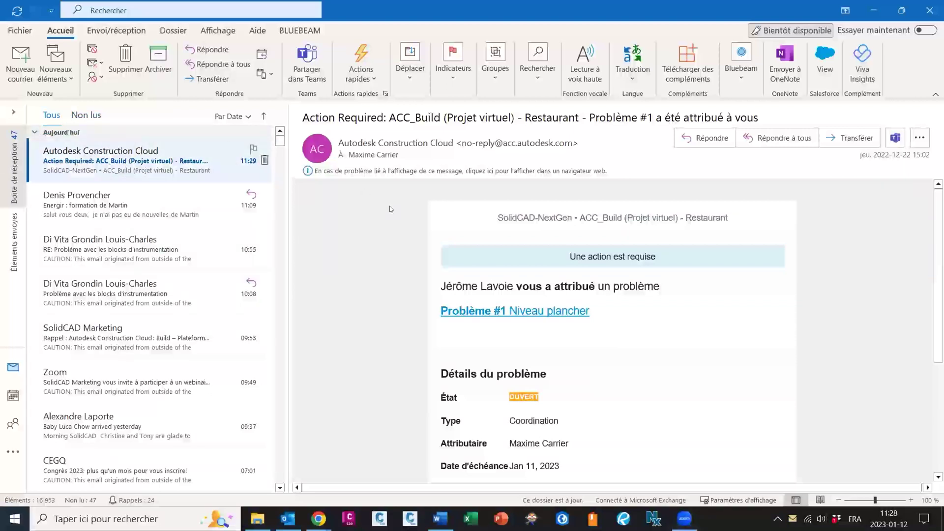
Step: Switch to Outlook, open the assignment notification for Problème #2, and follow its link to review the Pente acces issue's details
{"action": "left_click", "coordinate": [130, 154]}
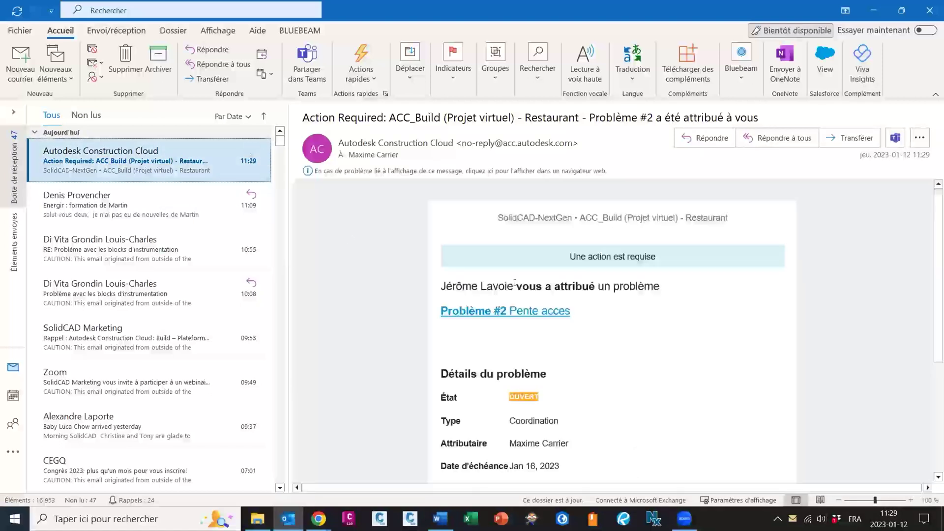
{"action": "scroll", "coordinate": [503, 442], "scroll_direction": "down", "scroll_amount": 2}
{"action": "left_click", "coordinate": [497, 459]}
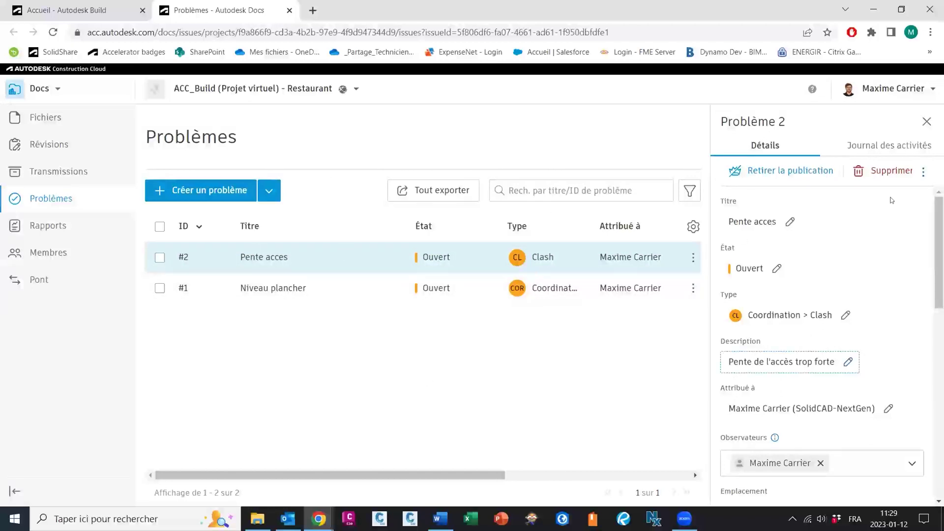
{"action": "scroll", "coordinate": [888, 377], "scroll_direction": "down", "scroll_amount": 5}
{"action": "scroll", "coordinate": [888, 377], "scroll_direction": "up", "scroll_amount": 5}
{"action": "scroll", "coordinate": [888, 377], "scroll_direction": "down", "scroll_amount": 5}
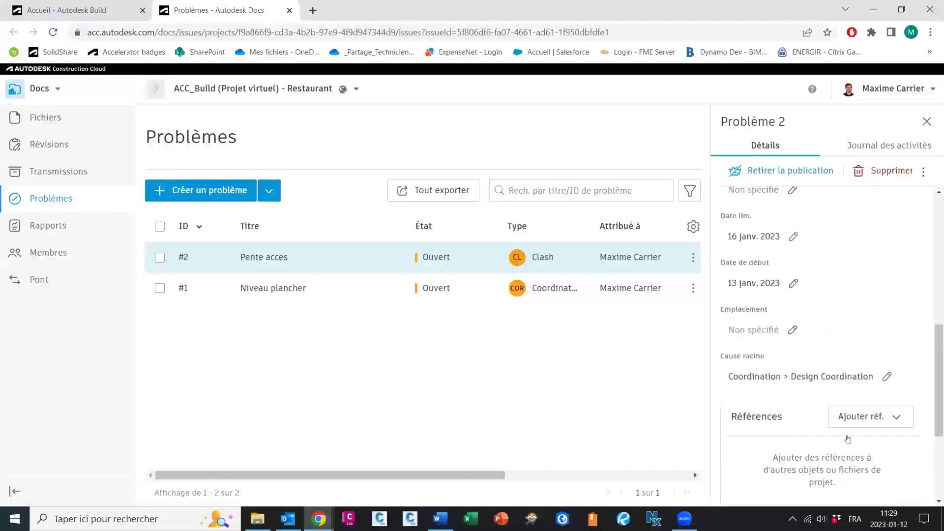
{"action": "scroll", "coordinate": [888, 376], "scroll_direction": "up", "scroll_amount": 1}
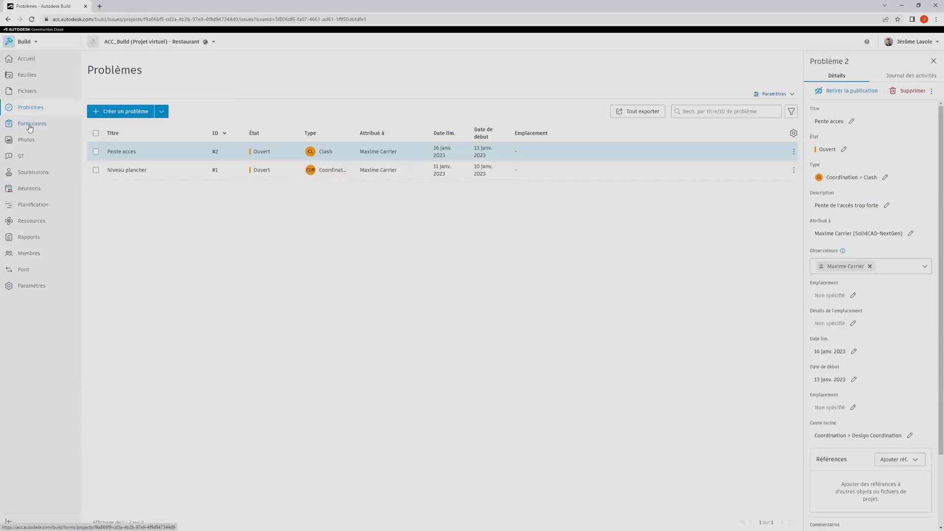
Step: Back in Autodesk Build, open a new QT form and check the available co-reviewers without selecting any
{"action": "left_click", "coordinate": [25, 162]}
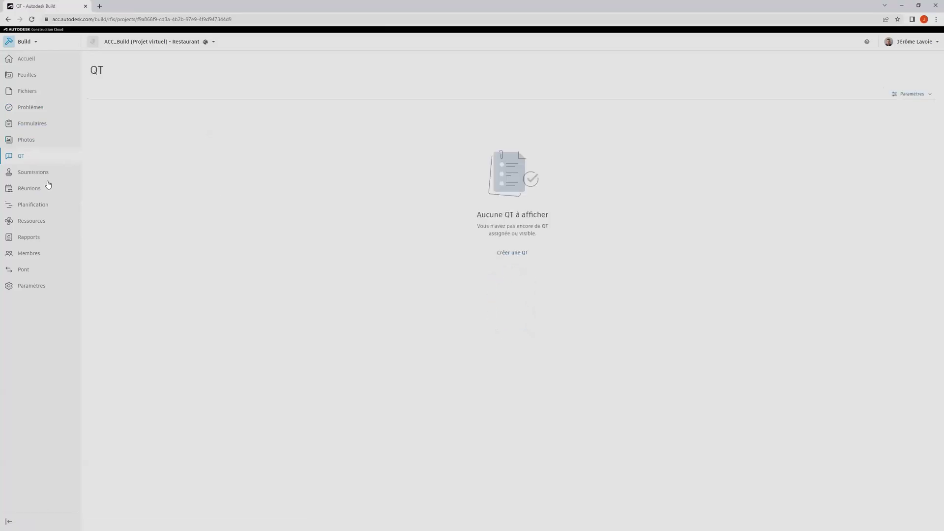
{"action": "left_click", "coordinate": [517, 254]}
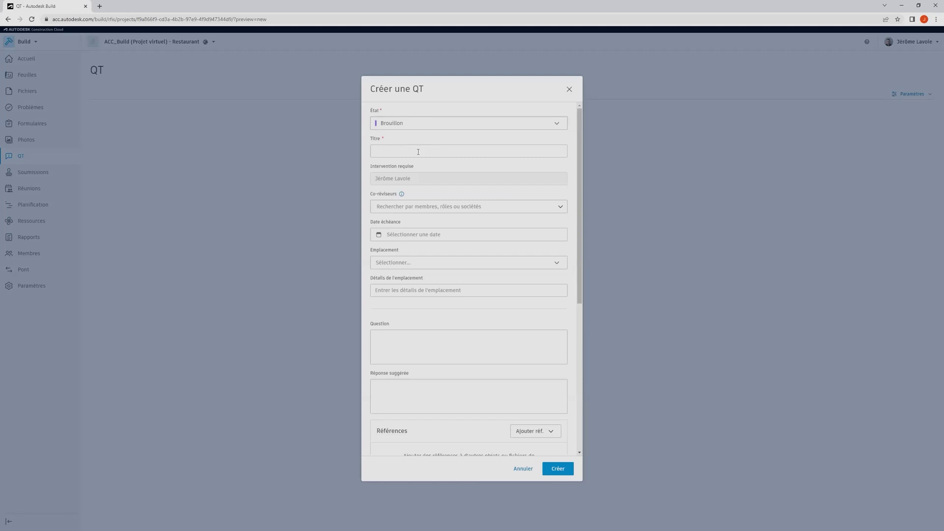
{"action": "left_click", "coordinate": [421, 212]}
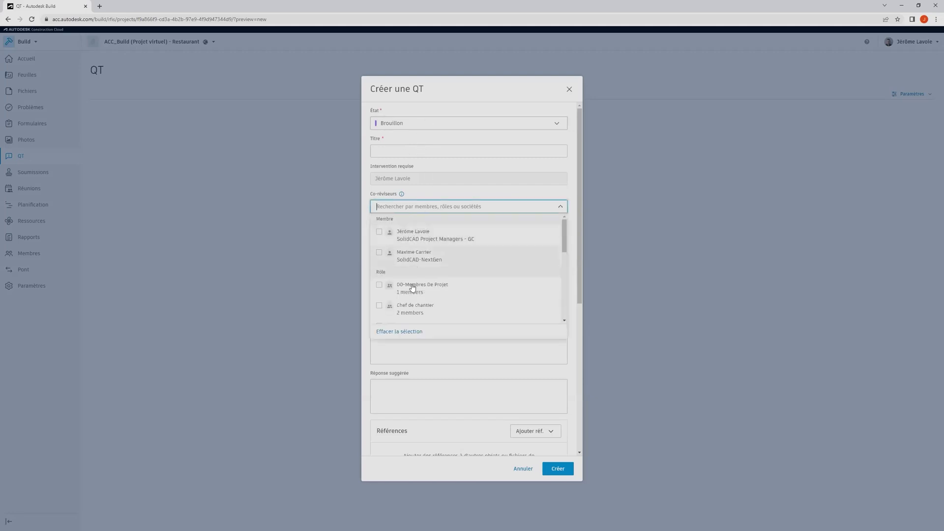
{"action": "left_click", "coordinate": [438, 197]}
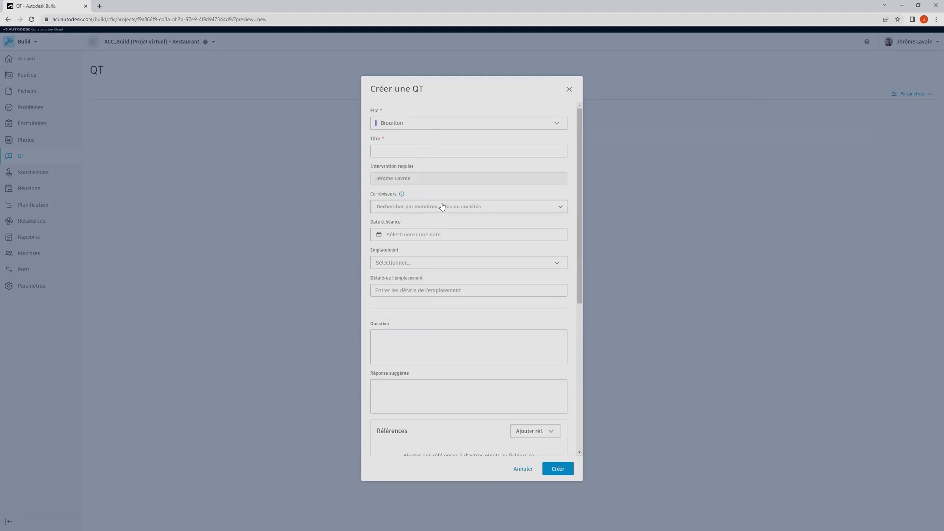
Step: Examine the question and suggested answer fields and the reference types of the new QT, and cancel its creation
{"action": "scroll", "coordinate": [439, 326], "scroll_direction": "down", "scroll_amount": 1}
{"action": "left_click", "coordinate": [431, 313]}
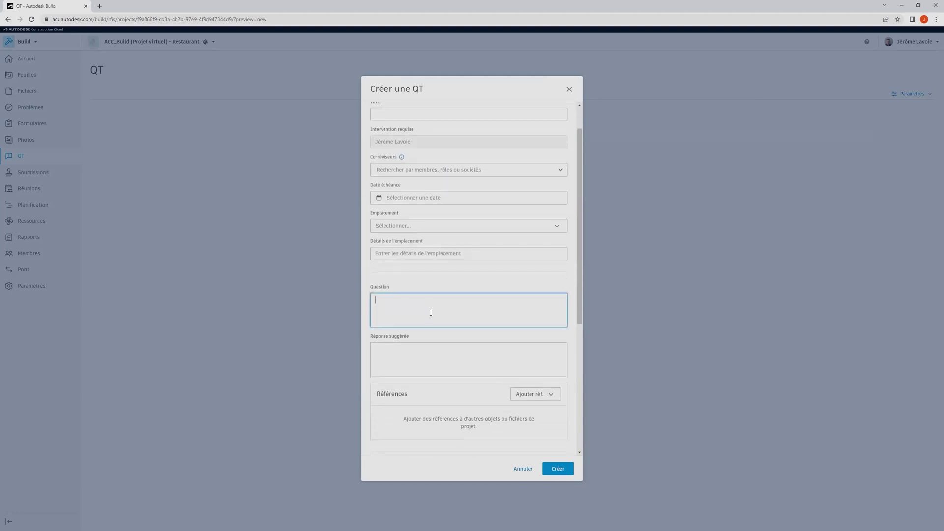
{"action": "left_click", "coordinate": [420, 359]}
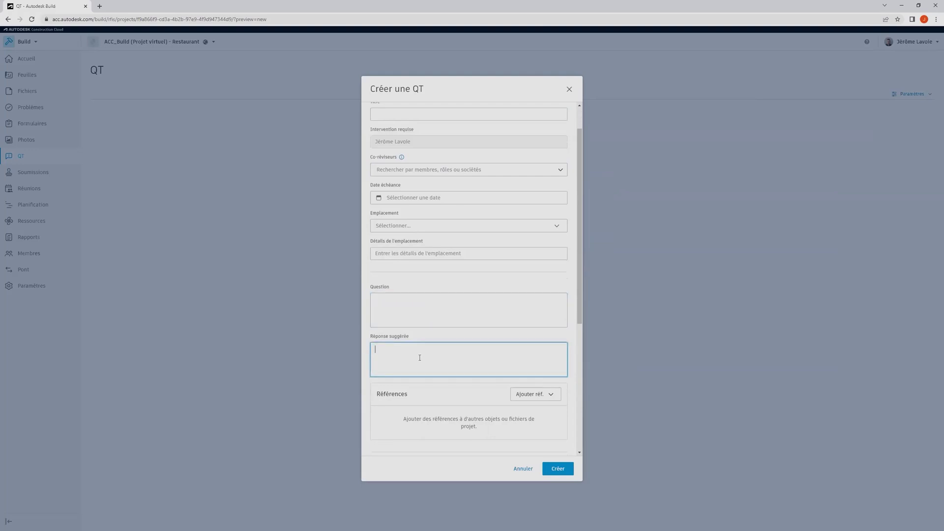
{"action": "left_click", "coordinate": [430, 304]}
{"action": "left_click", "coordinate": [436, 354]}
{"action": "left_click", "coordinate": [546, 399]}
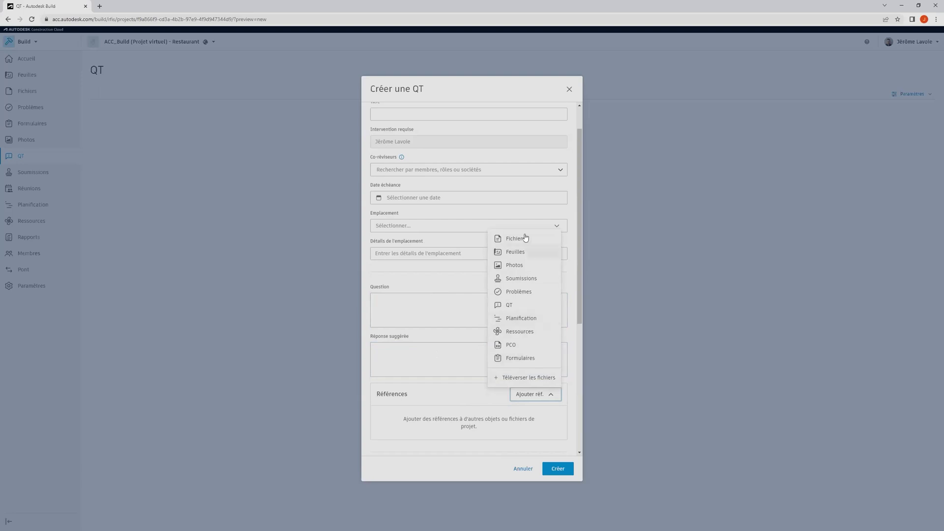
{"action": "left_click", "coordinate": [439, 397]}
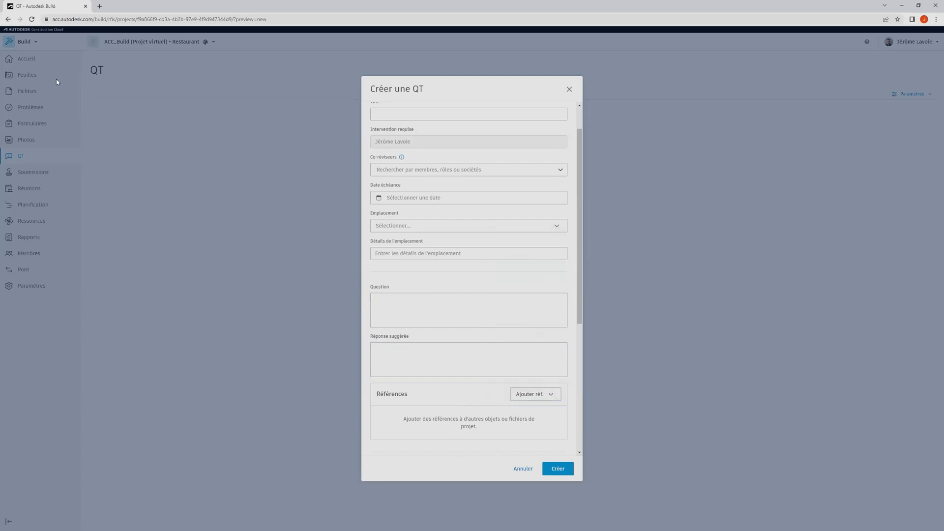
{"action": "left_click", "coordinate": [523, 469]}
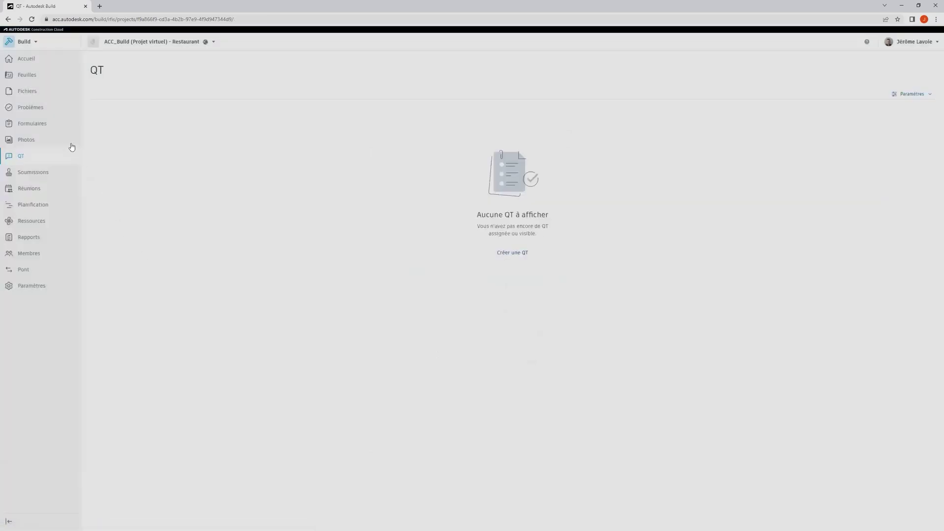
Step: Browse the project's forms and templates, review the submitted Date_Rapport_Journalier form #1, and return to the forms list
{"action": "left_click", "coordinate": [28, 127]}
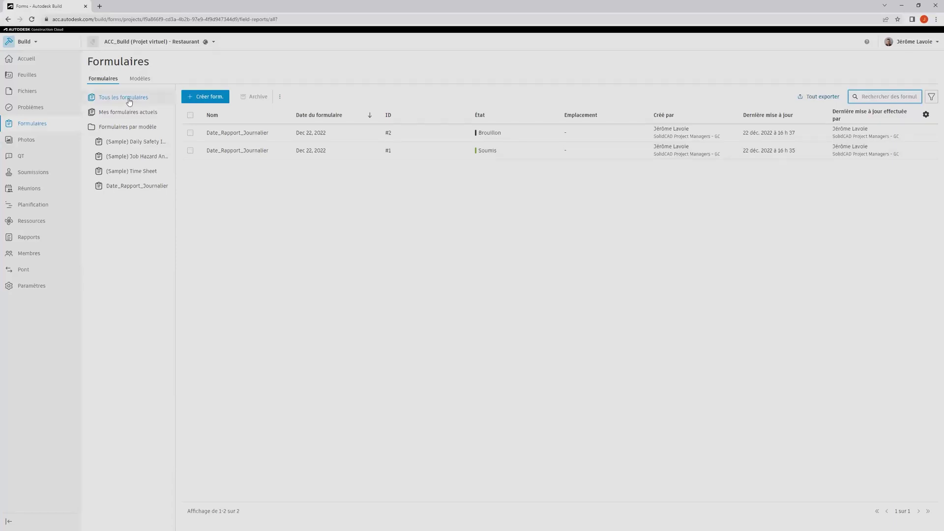
{"action": "left_click", "coordinate": [139, 78]}
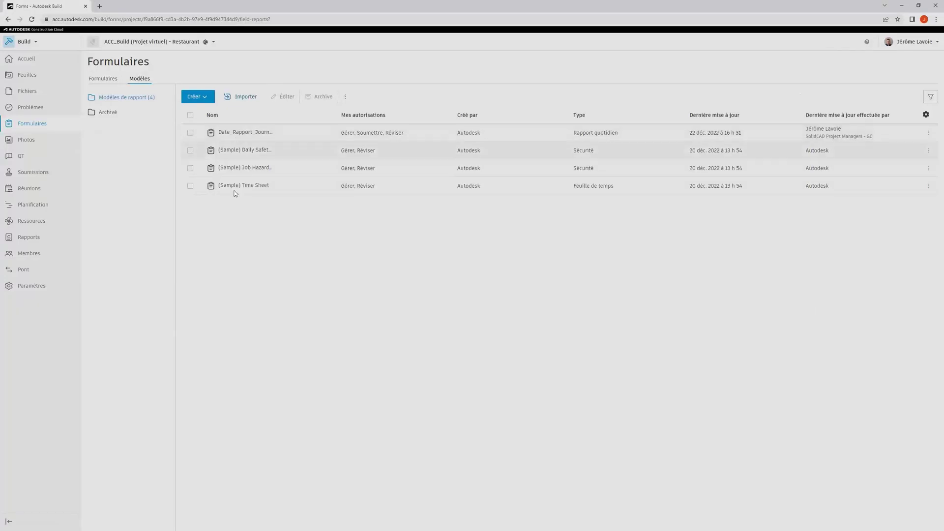
{"action": "left_click", "coordinate": [104, 79]}
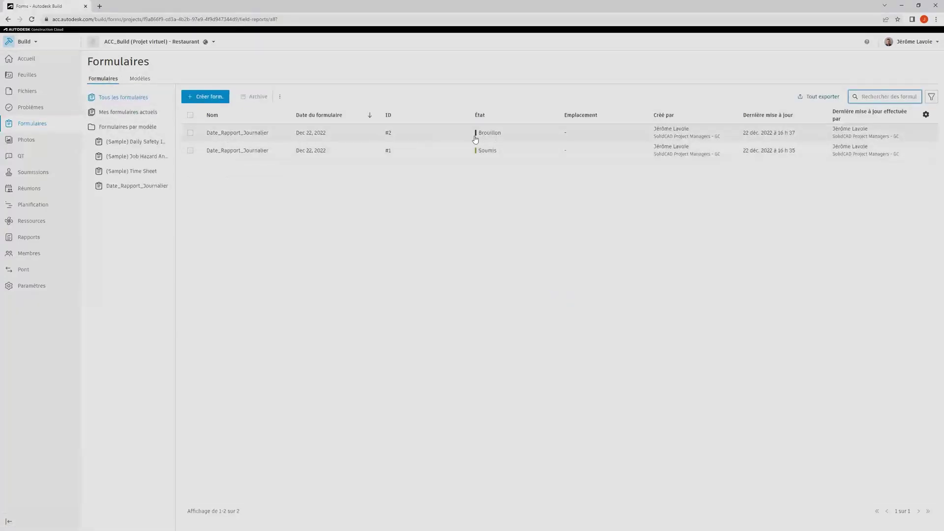
{"action": "left_click", "coordinate": [238, 152]}
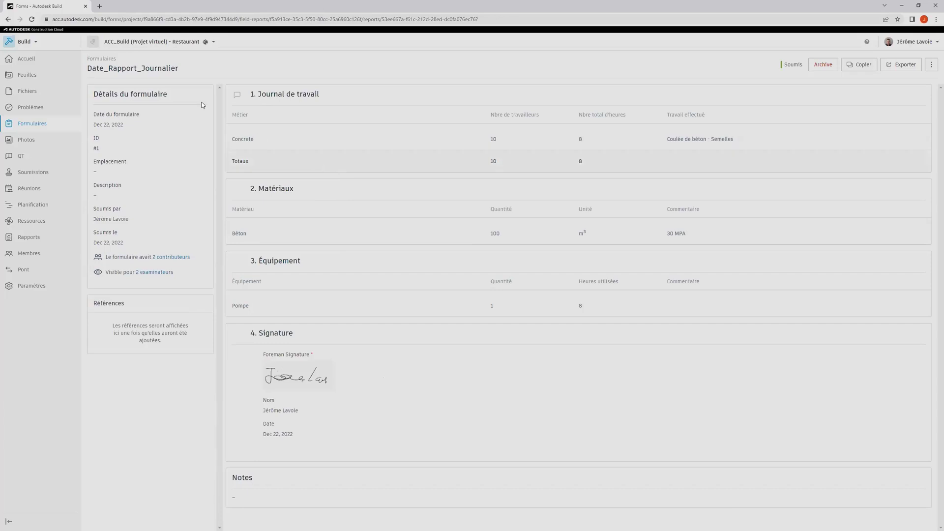
{"action": "left_click", "coordinate": [102, 59]}
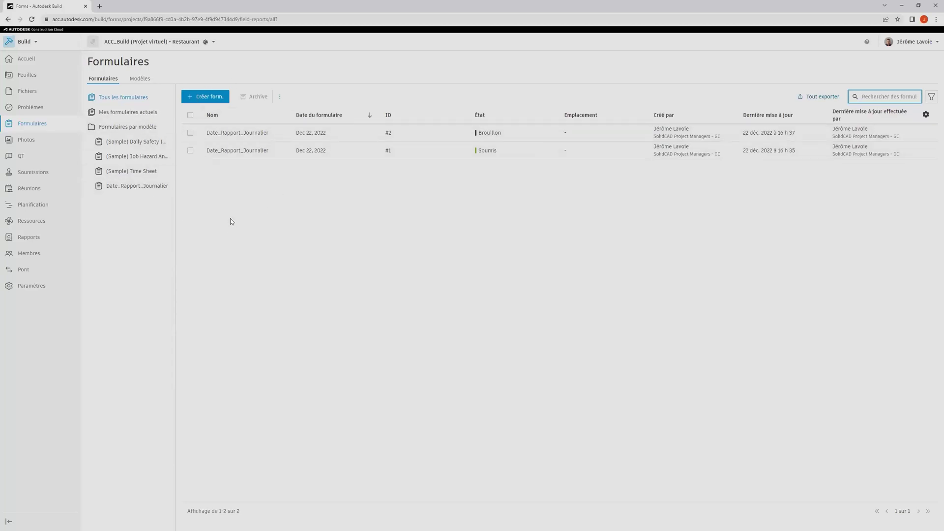
Step: Examine the photo gallery's title, photo type and referenced-by filters without applying any
{"action": "left_click", "coordinate": [31, 142]}
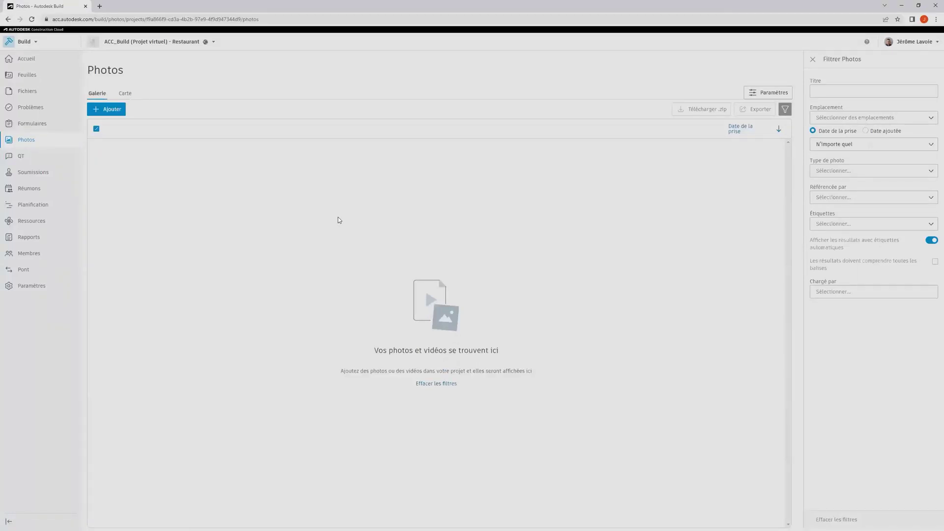
{"action": "left_click", "coordinate": [839, 94]}
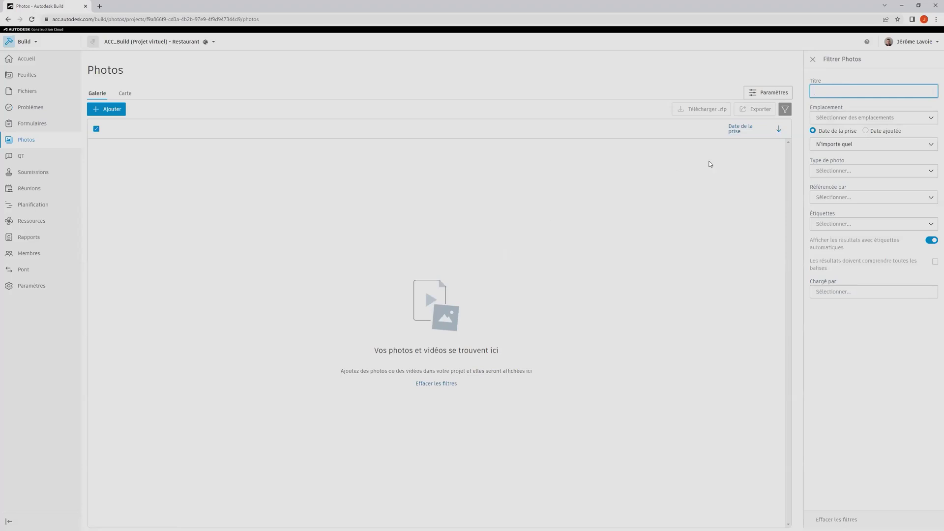
{"action": "left_click", "coordinate": [855, 172]}
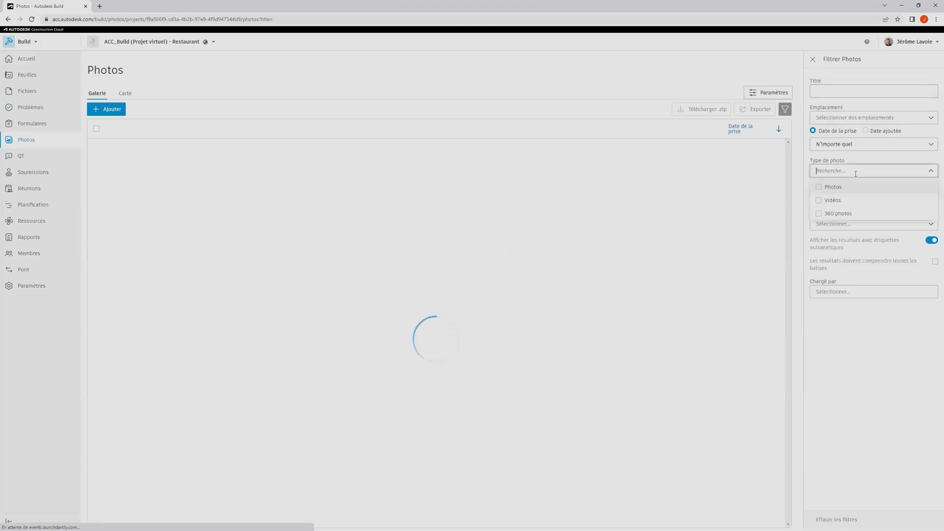
{"action": "left_click", "coordinate": [742, 207]}
{"action": "left_click", "coordinate": [846, 197]}
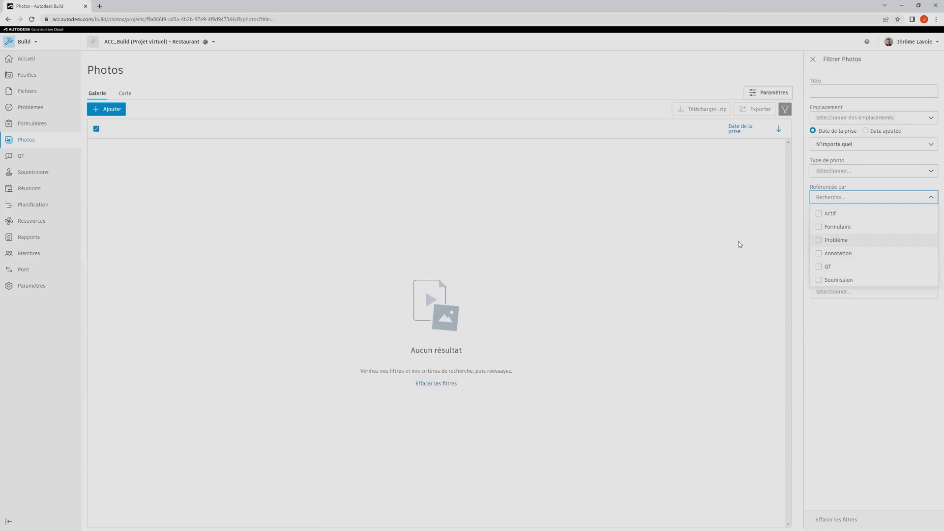
{"action": "left_click", "coordinate": [716, 223]}
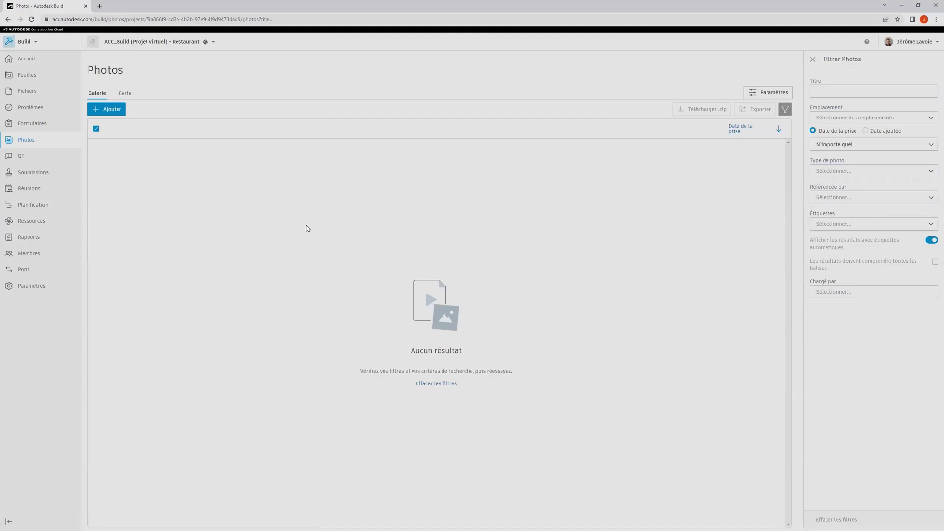
Step: In the project's submissions, start a new element and examine its specification section, title, description and package fields without filling them in
{"action": "left_click", "coordinate": [33, 173]}
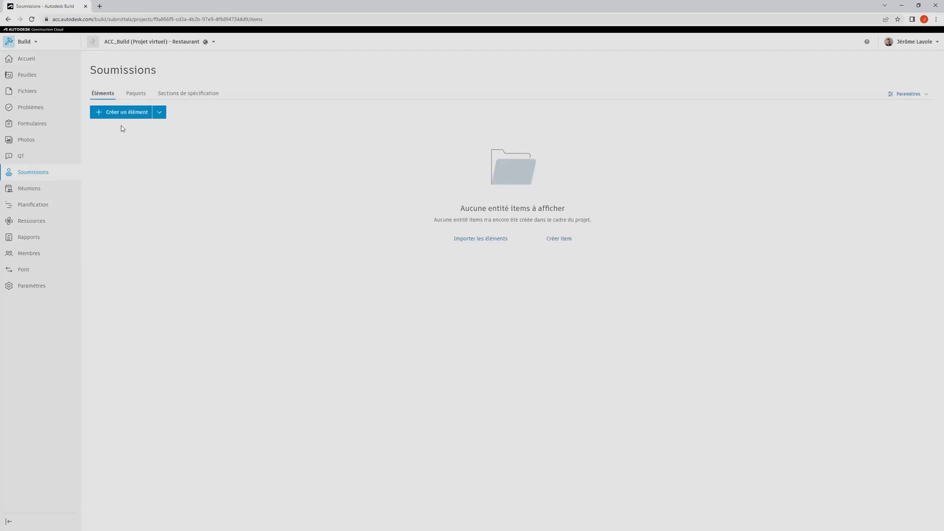
{"action": "left_click", "coordinate": [127, 113]}
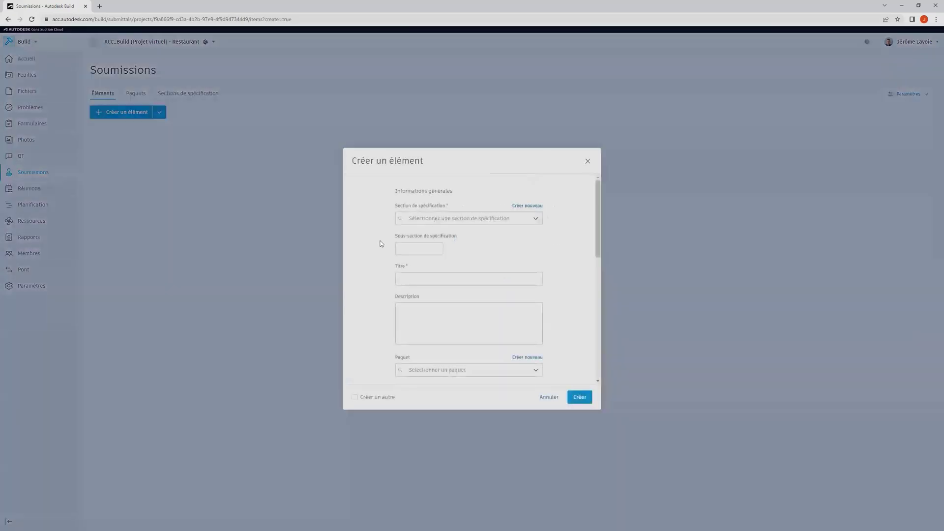
{"action": "left_click", "coordinate": [524, 220]}
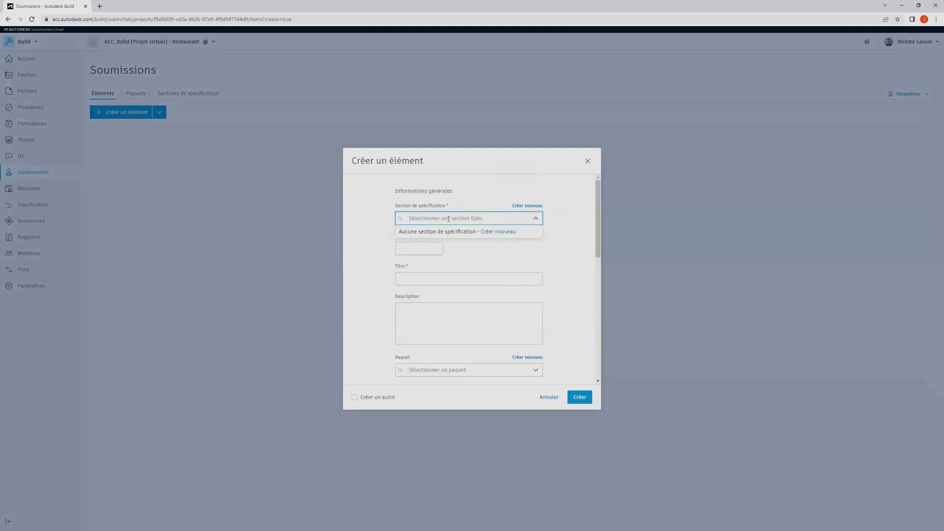
{"action": "left_click", "coordinate": [573, 222]}
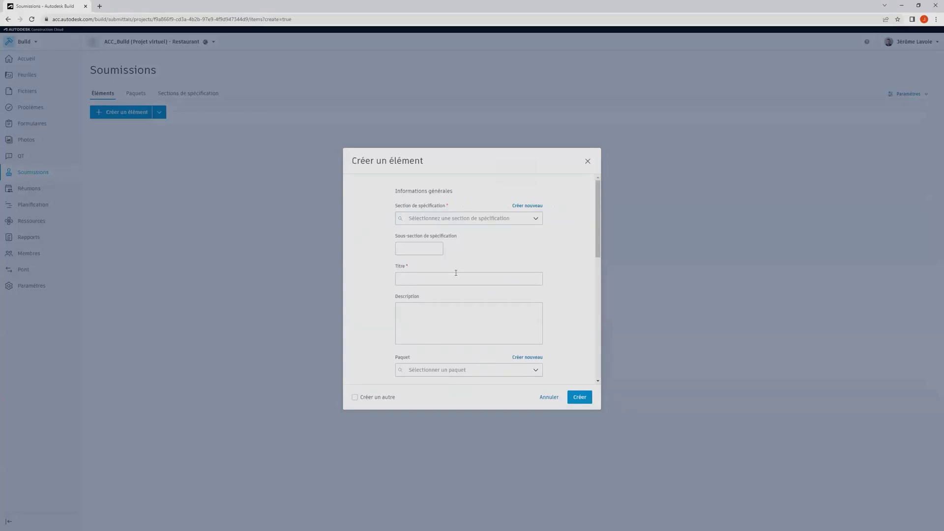
{"action": "left_click", "coordinate": [431, 273]}
{"action": "scroll", "coordinate": [480, 295], "scroll_direction": "down", "scroll_amount": 1}
{"action": "scroll", "coordinate": [467, 293], "scroll_direction": "down", "scroll_amount": 2}
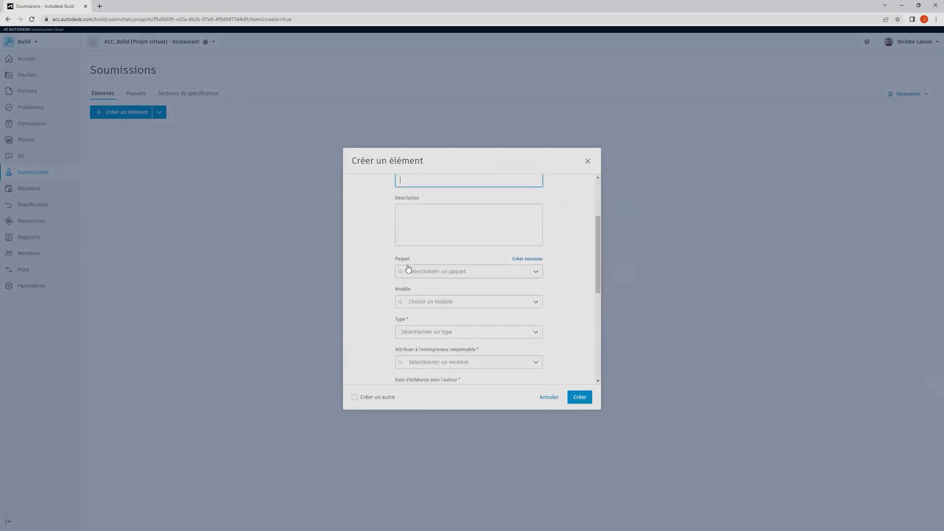
{"action": "left_click", "coordinate": [457, 272]}
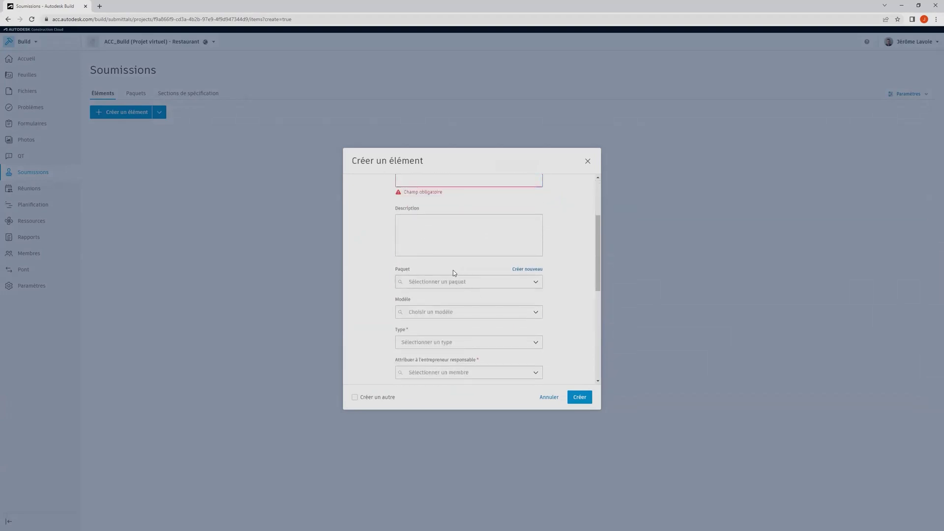
{"action": "scroll", "coordinate": [377, 294], "scroll_direction": "down", "scroll_amount": 2}
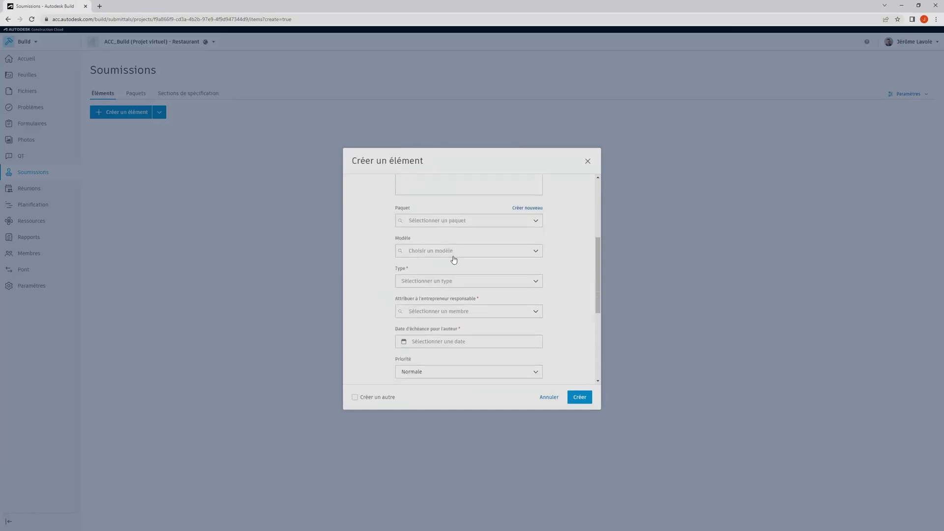
Step: Examine the new element's available types and the members who can be assigned as responsible contractor without selecting any
{"action": "left_click", "coordinate": [449, 282]}
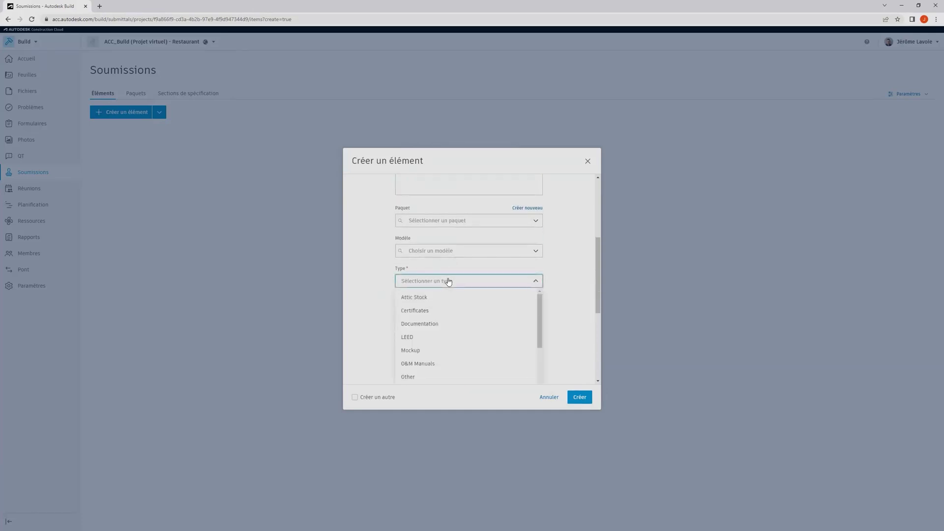
{"action": "scroll", "coordinate": [465, 321], "scroll_direction": "down", "scroll_amount": 2}
{"action": "scroll", "coordinate": [461, 323], "scroll_direction": "down", "scroll_amount": 2}
{"action": "scroll", "coordinate": [437, 323], "scroll_direction": "down", "scroll_amount": 1}
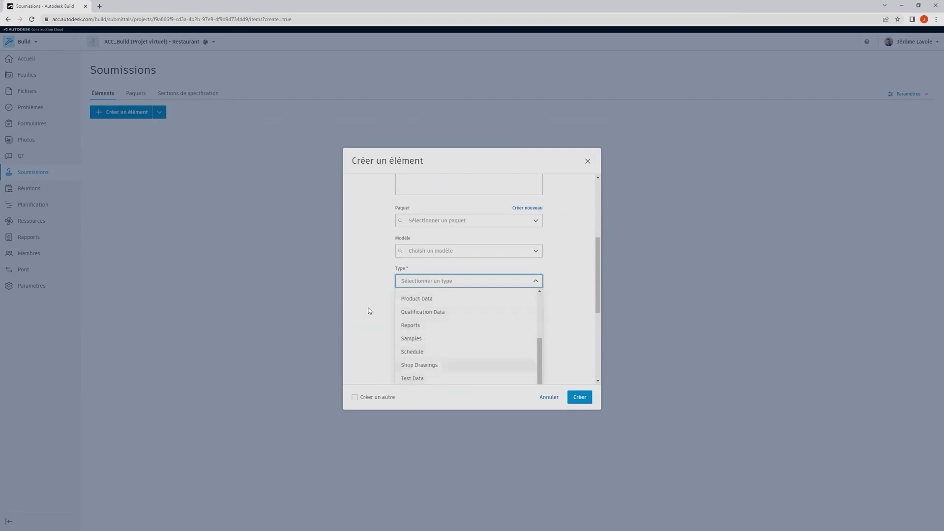
{"action": "left_click", "coordinate": [368, 308]}
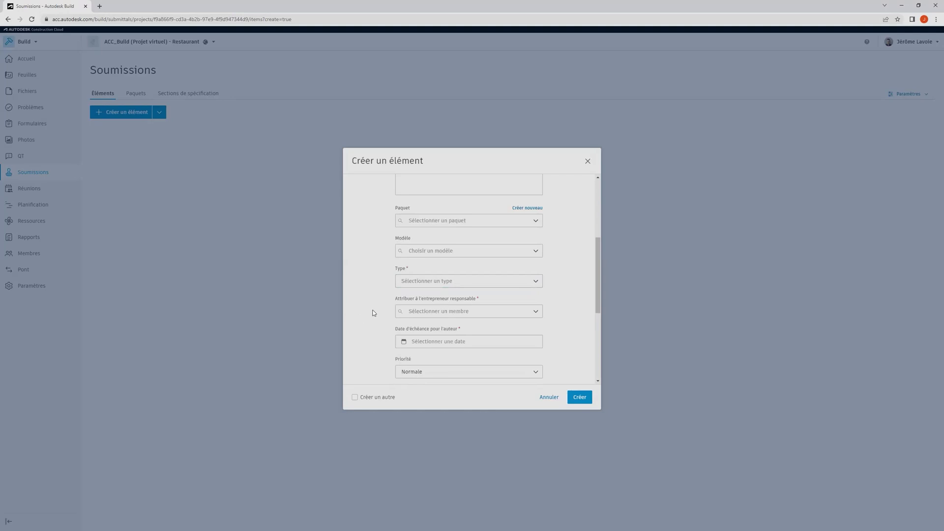
{"action": "left_click", "coordinate": [443, 312]}
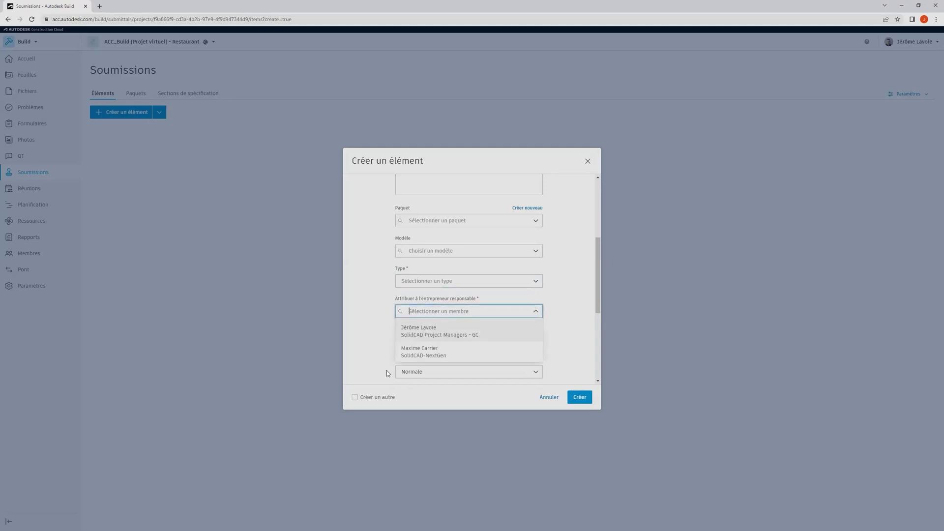
{"action": "left_click", "coordinate": [363, 291]}
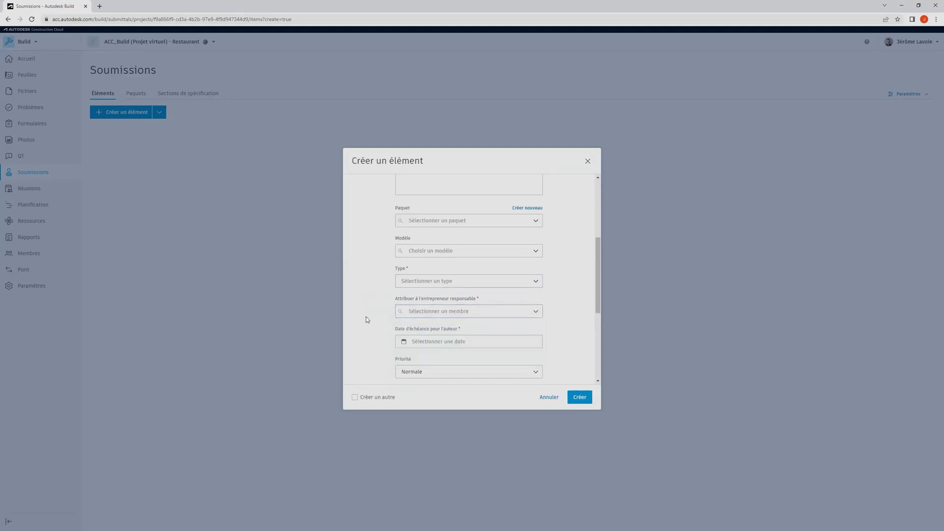
Step: Examine the new element's author due date, priority, observers and planning fields, and cancel its creation
{"action": "scroll", "coordinate": [467, 342], "scroll_direction": "down", "scroll_amount": 1}
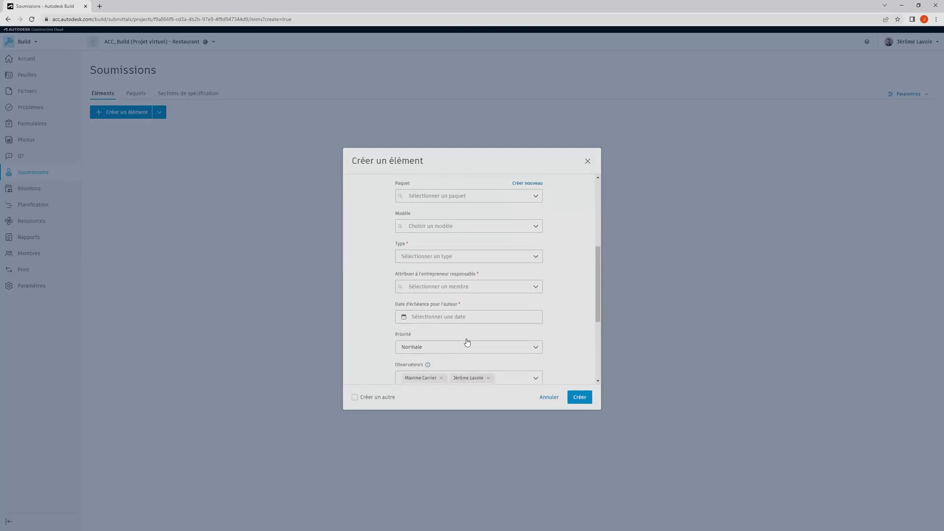
{"action": "left_click", "coordinate": [465, 294]}
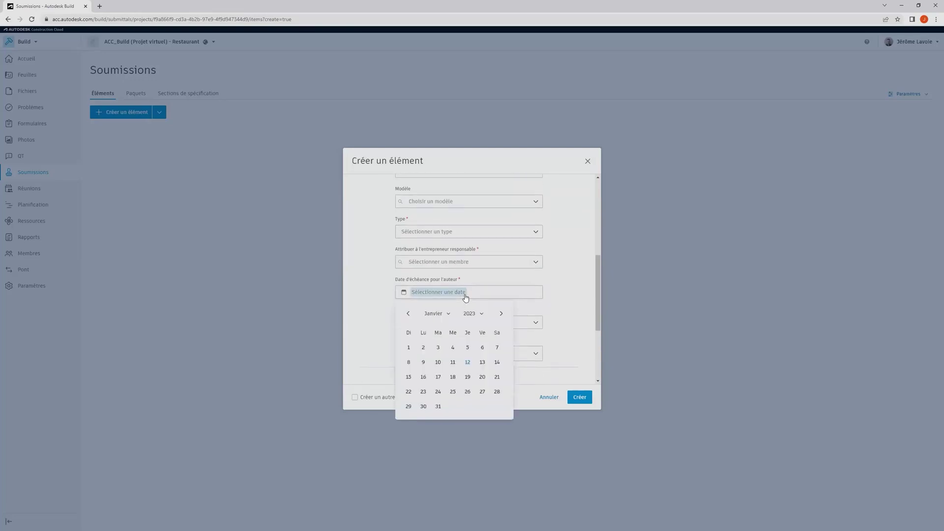
{"action": "left_click", "coordinate": [364, 311]}
{"action": "scroll", "coordinate": [364, 315], "scroll_direction": "down", "scroll_amount": 2}
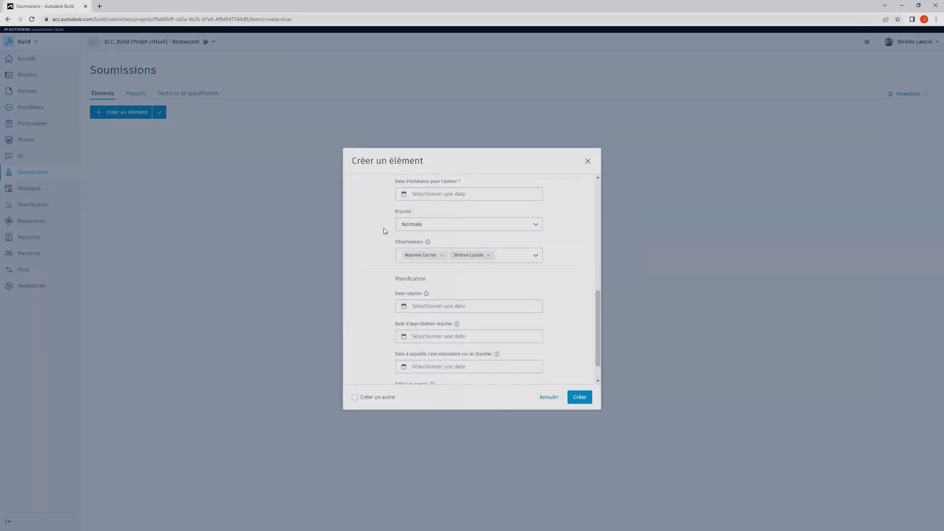
{"action": "scroll", "coordinate": [380, 239], "scroll_direction": "down", "scroll_amount": 1}
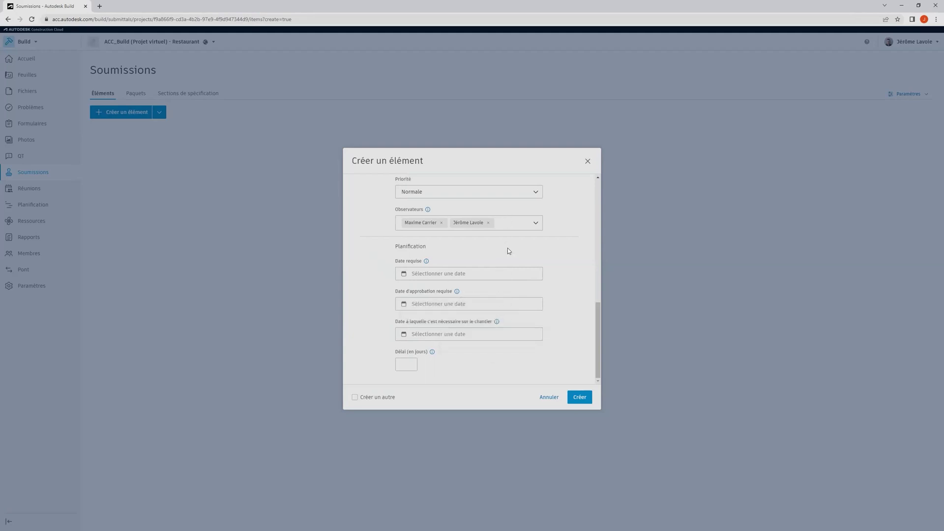
{"action": "scroll", "coordinate": [576, 313], "scroll_direction": "up", "scroll_amount": 10}
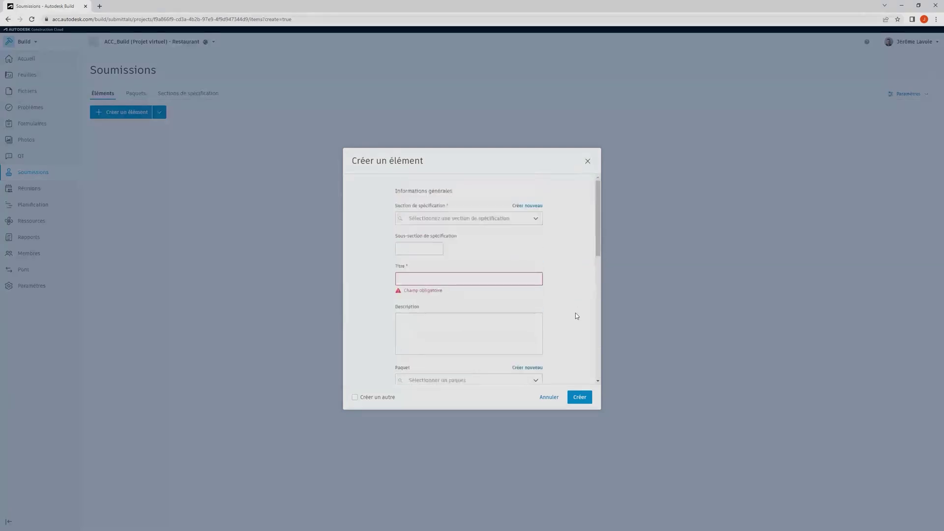
{"action": "left_click", "coordinate": [560, 399]}
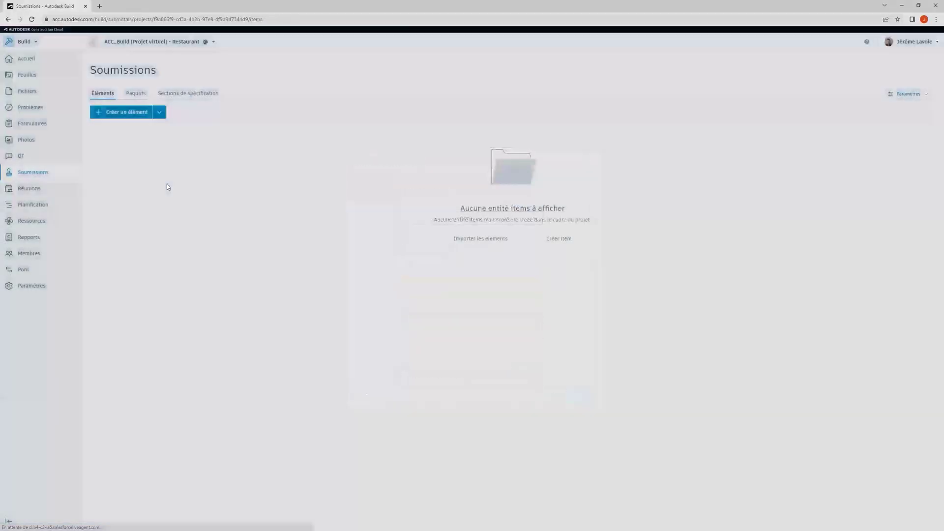
Step: Open meeting 01 of the Coordination Architecture & Civil series and review its agenda, references and invitees
{"action": "left_click", "coordinate": [31, 189]}
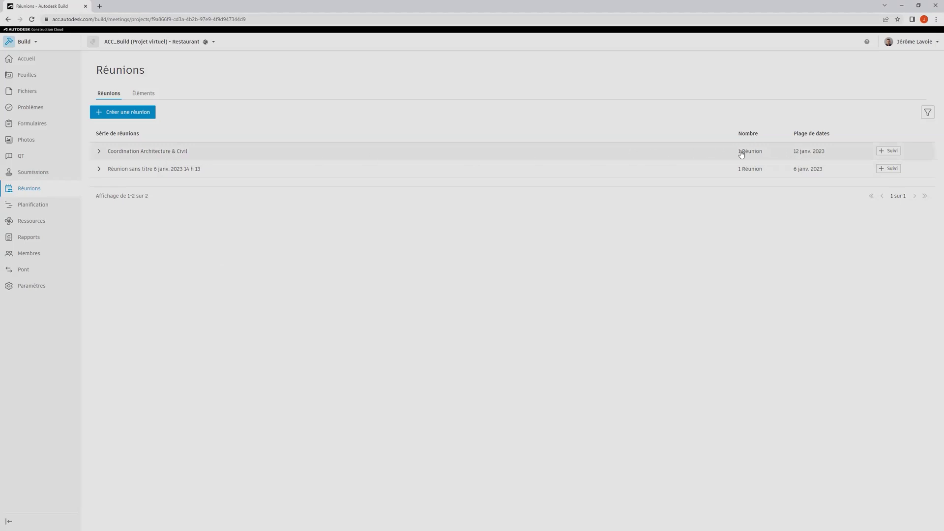
{"action": "left_click", "coordinate": [144, 153]}
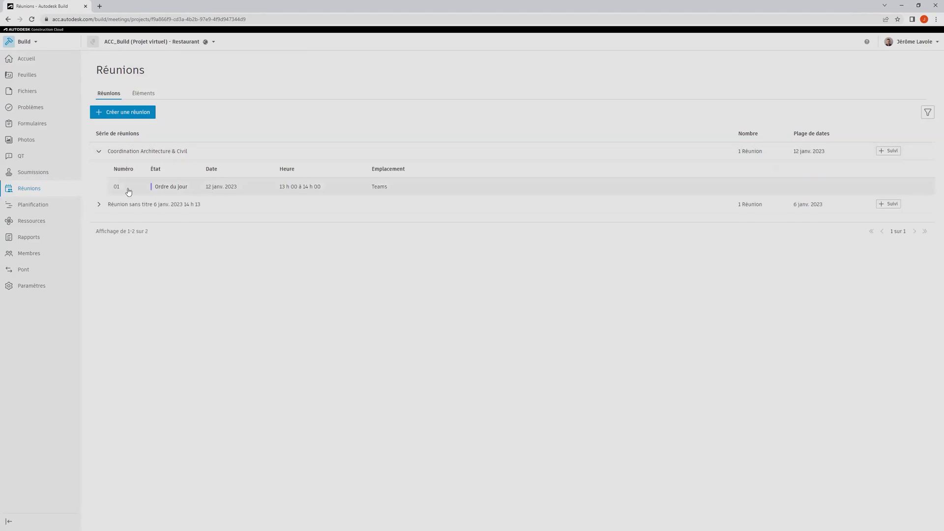
{"action": "left_click", "coordinate": [202, 190]}
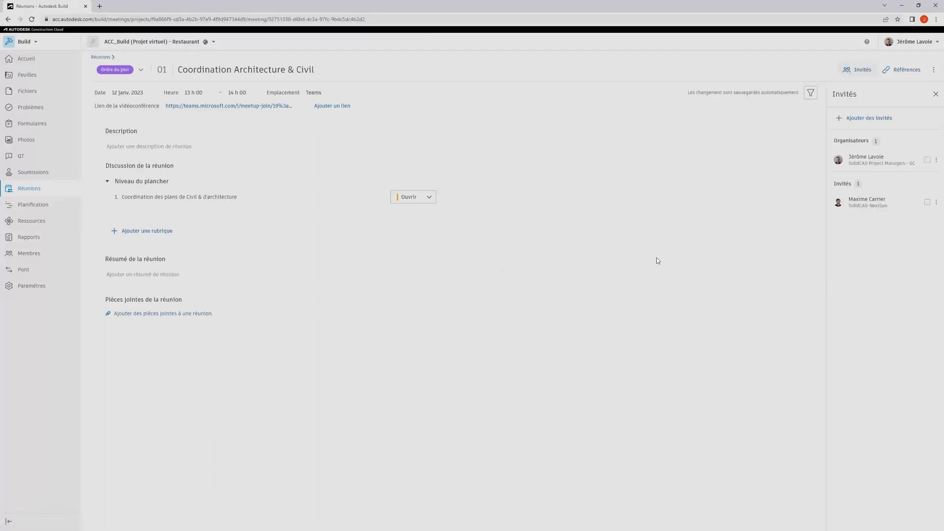
{"action": "left_click", "coordinate": [905, 75]}
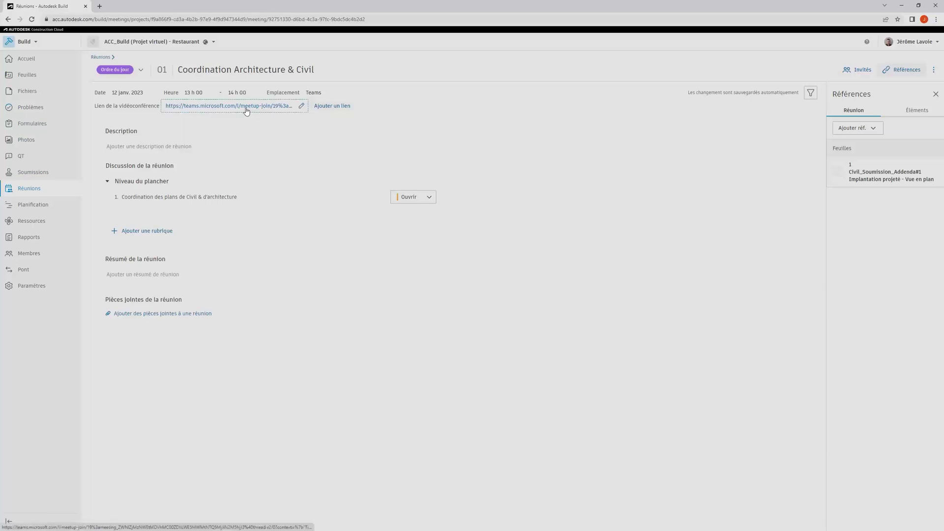
{"action": "mouse_move", "coordinate": [268, 203]}
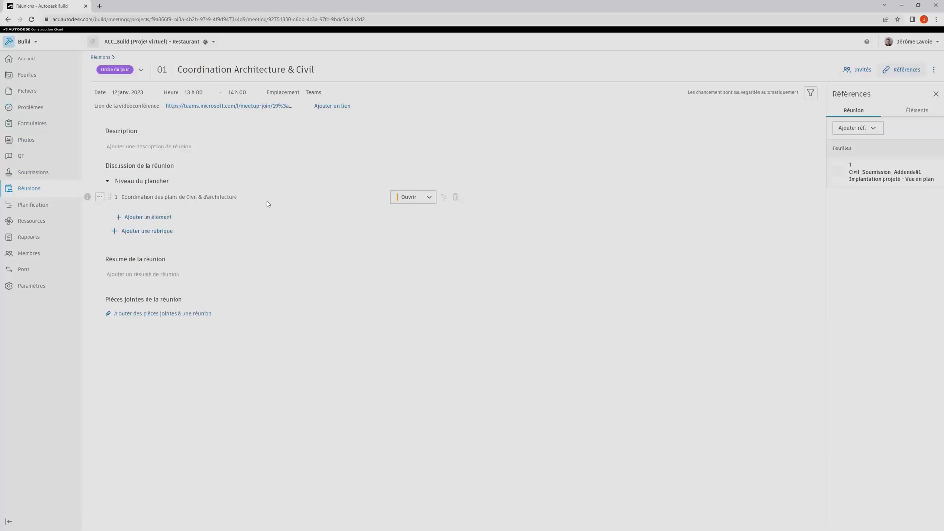
{"action": "left_click", "coordinate": [860, 75]}
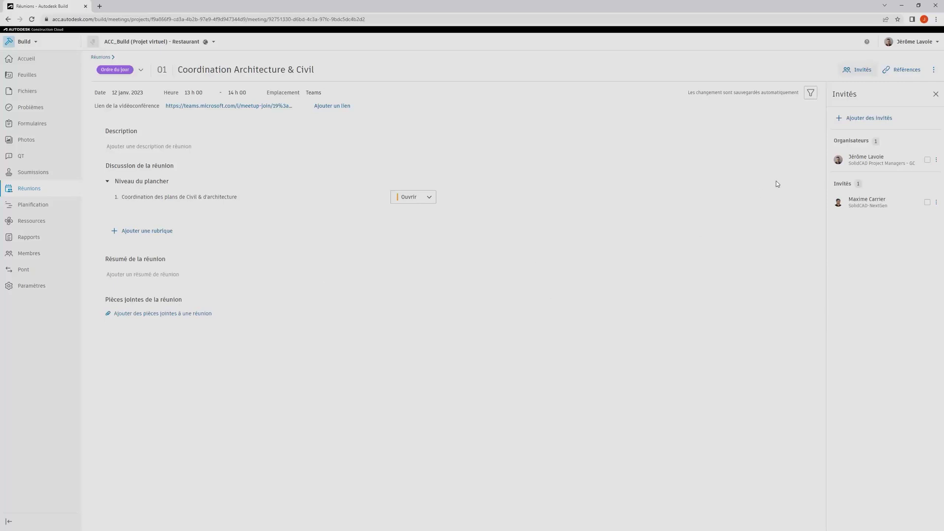
{"action": "left_click", "coordinate": [936, 94]}
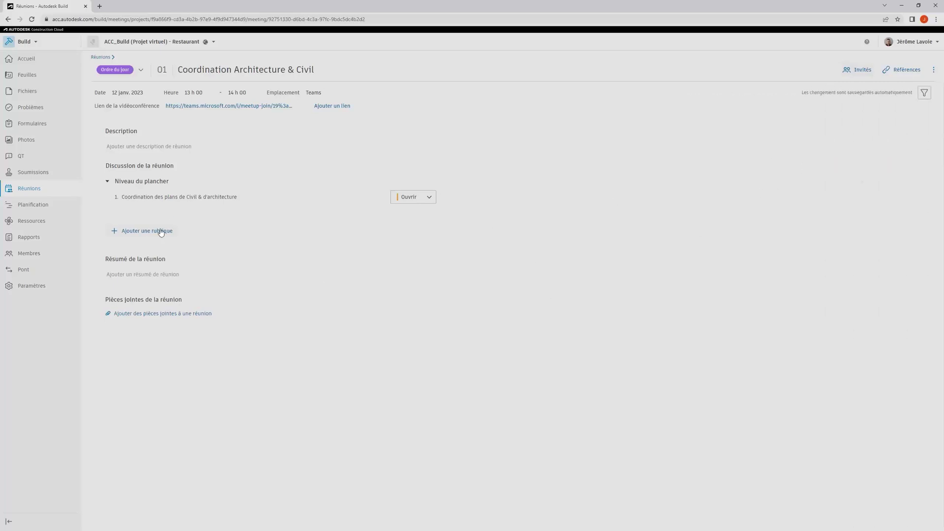
Step: Open the ACC-Sample-Schedule (1) schedule and examine its display modes and Gantt activities without changing the mode
{"action": "left_click", "coordinate": [26, 207]}
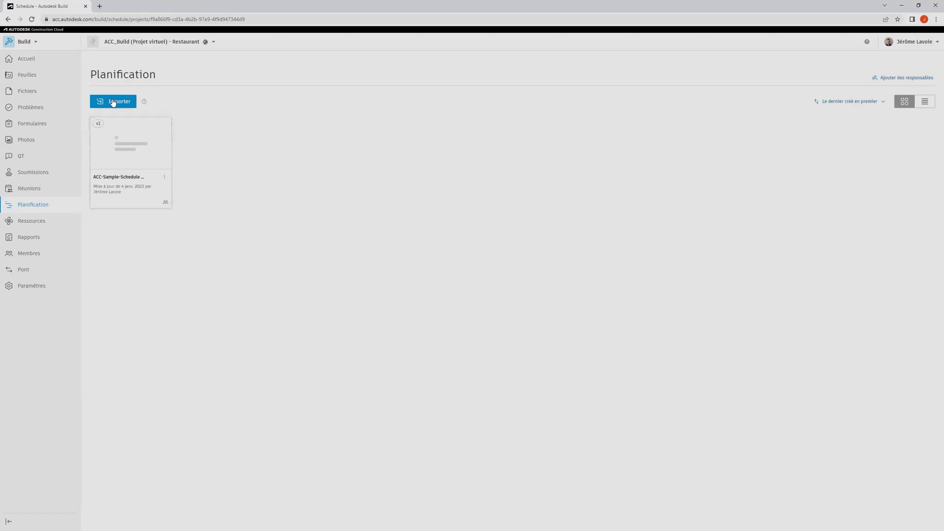
{"action": "left_click", "coordinate": [120, 155]}
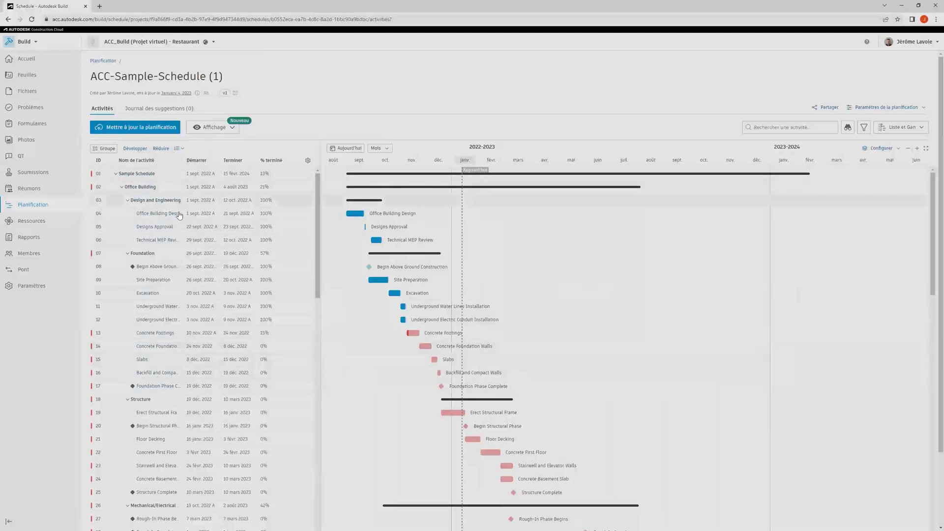
{"action": "left_click", "coordinate": [228, 131]}
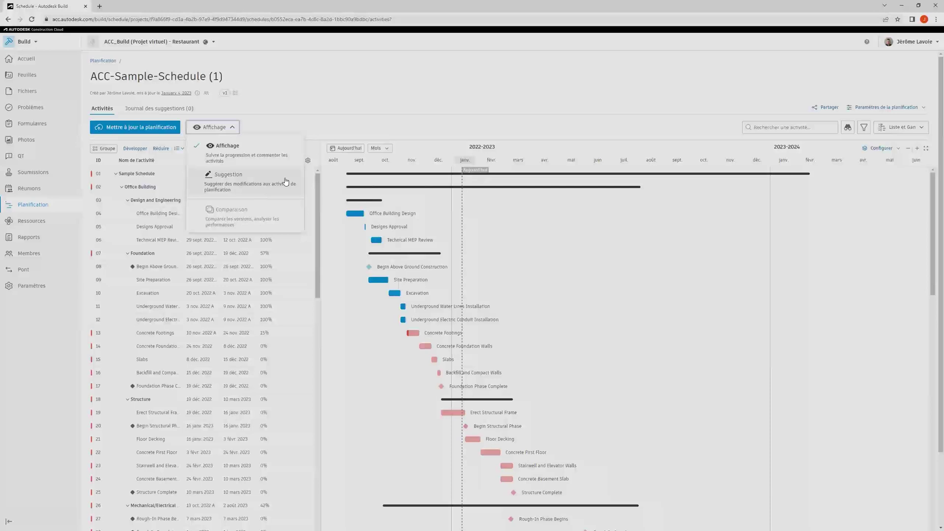
{"action": "left_click", "coordinate": [312, 113]}
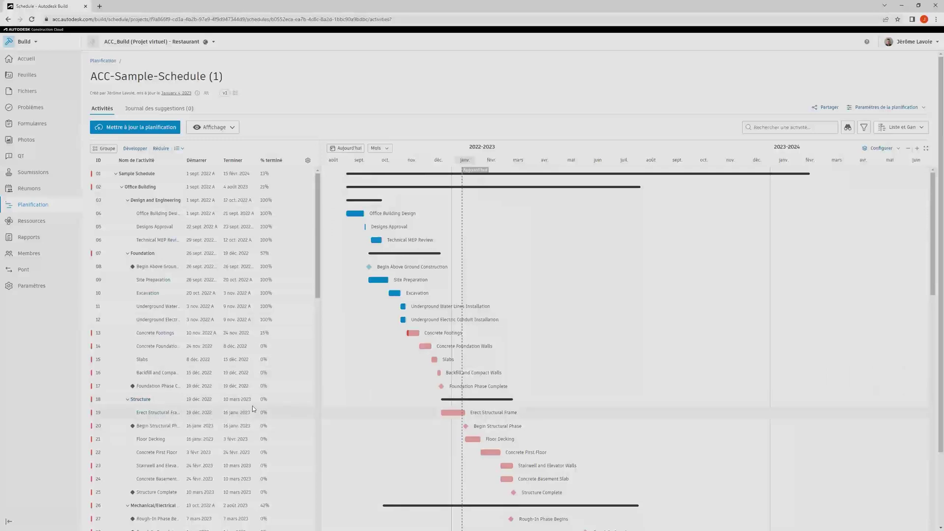
{"action": "left_click", "coordinate": [234, 129]}
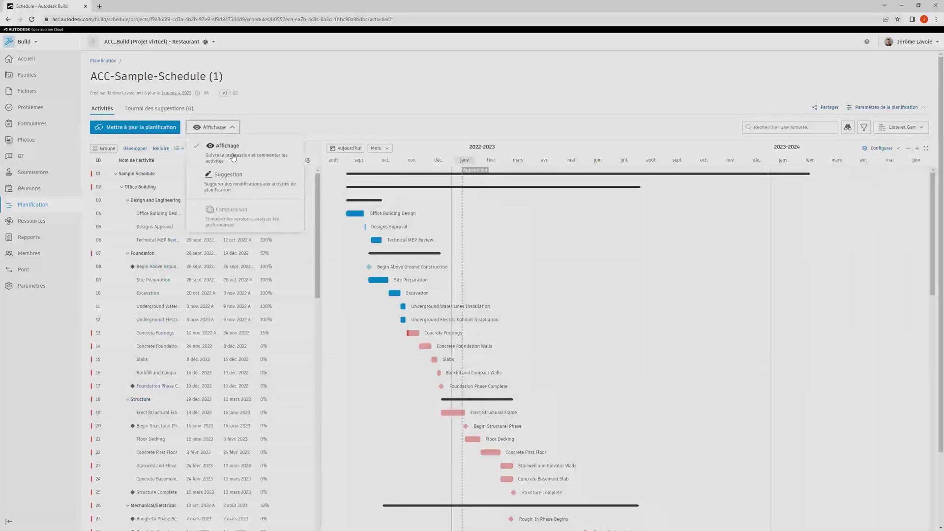
{"action": "left_click", "coordinate": [269, 109]}
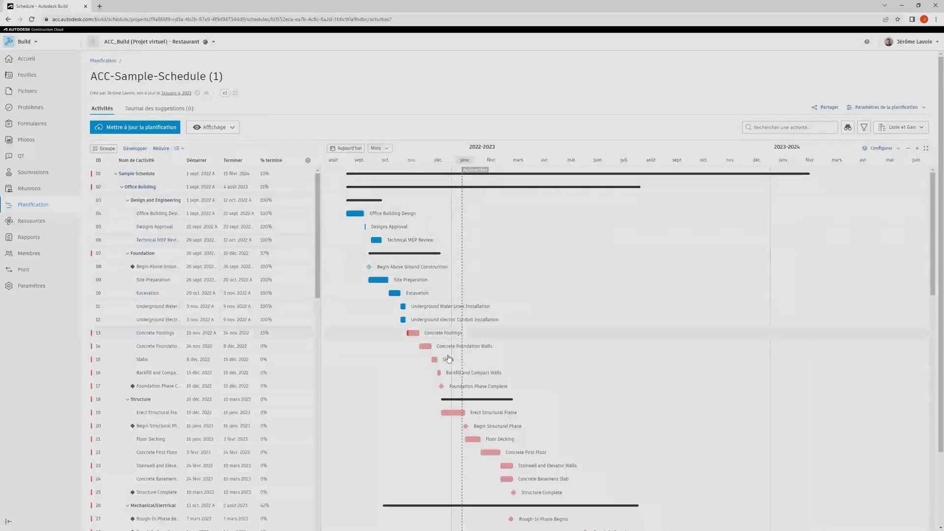
{"action": "scroll", "coordinate": [449, 362], "scroll_direction": "down", "scroll_amount": 3}
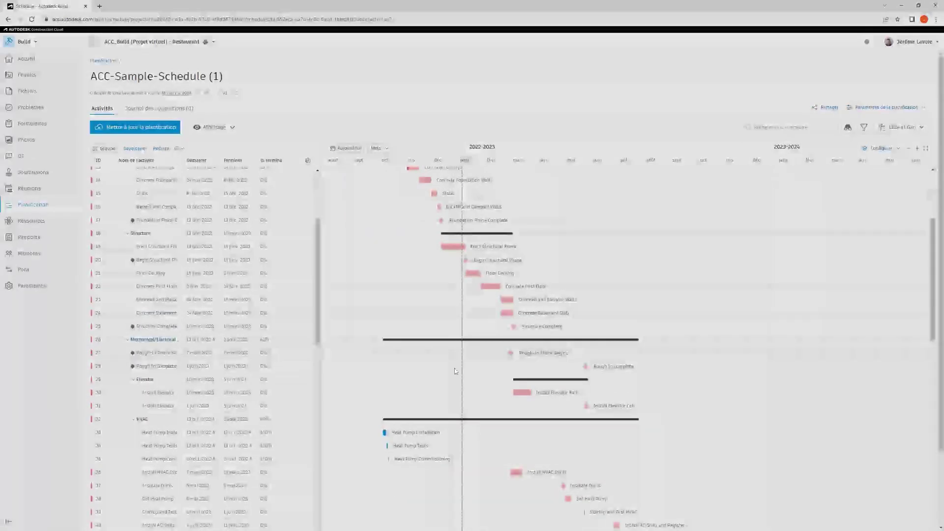
{"action": "mouse_move", "coordinate": [612, 366]}
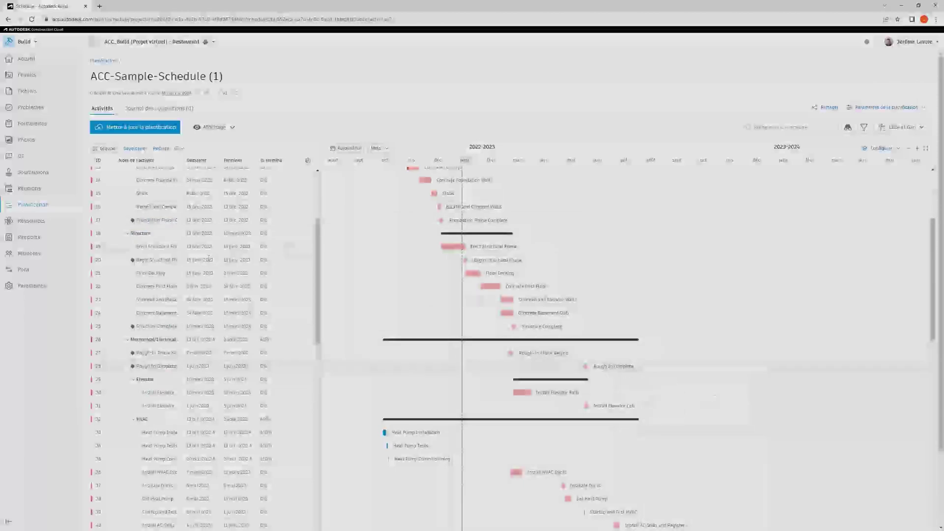
{"action": "scroll", "coordinate": [170, 271], "scroll_direction": "up", "scroll_amount": 3}
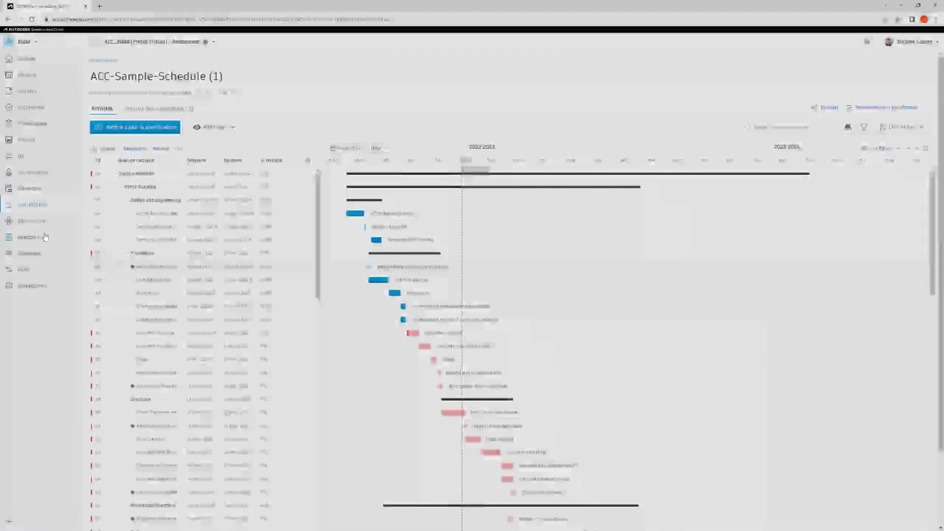
Step: Download the sample import file from the Ressources import dialog and open it full-screen in Excel
{"action": "left_click", "coordinate": [34, 223]}
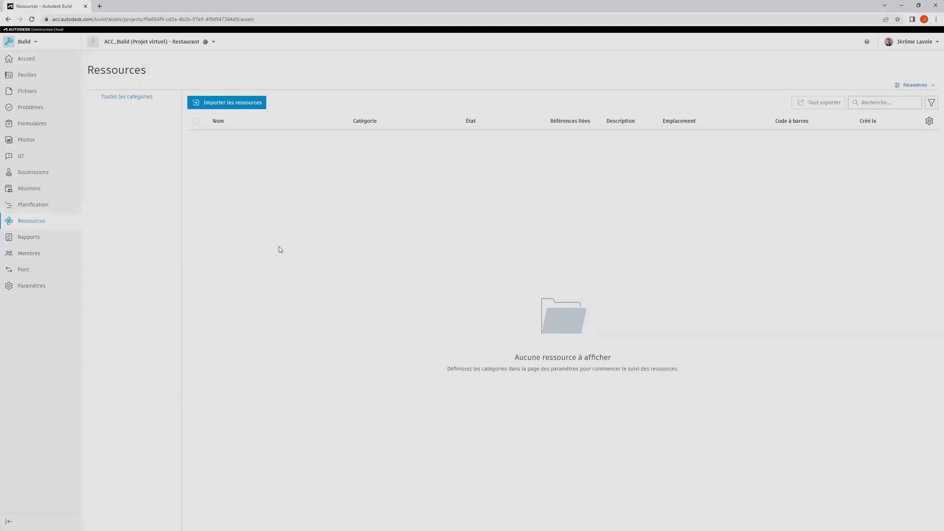
{"action": "left_click", "coordinate": [241, 102]}
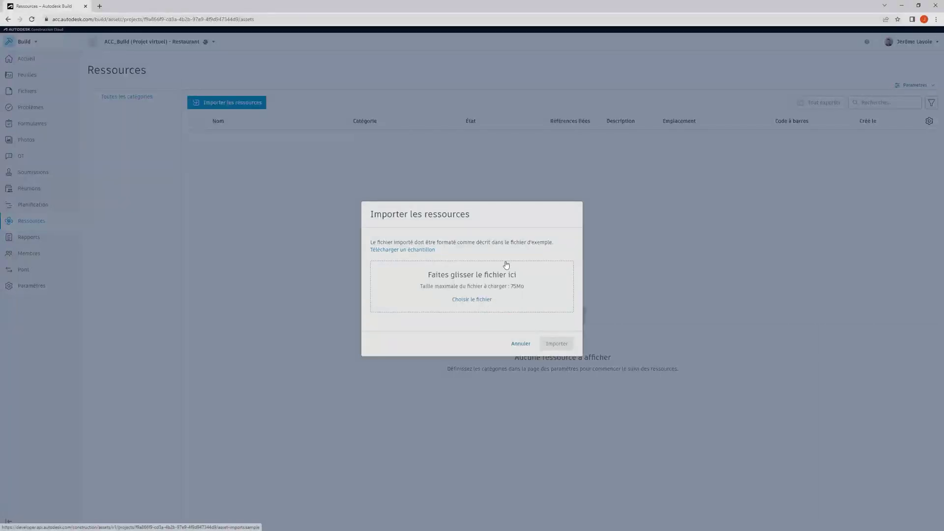
{"action": "left_click", "coordinate": [424, 250]}
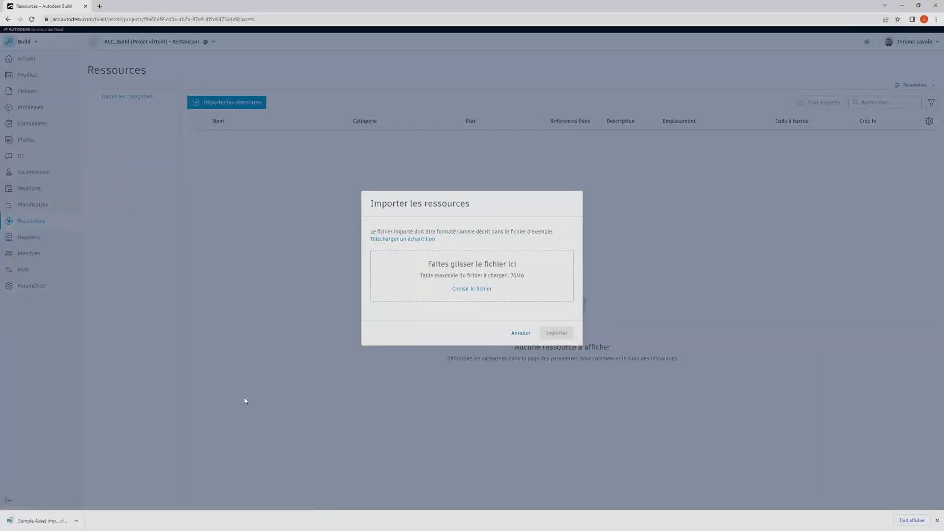
{"action": "left_click", "coordinate": [42, 520]}
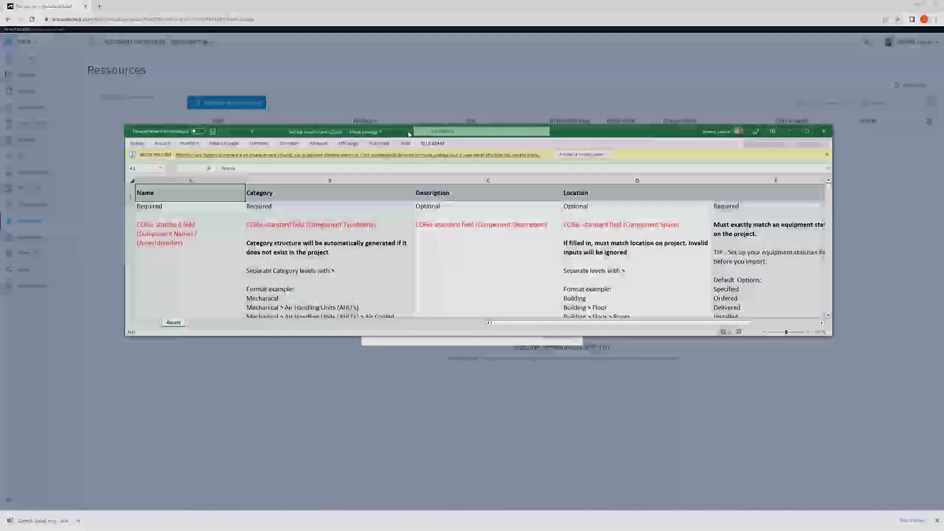
{"action": "double_click", "coordinate": [408, 133]}
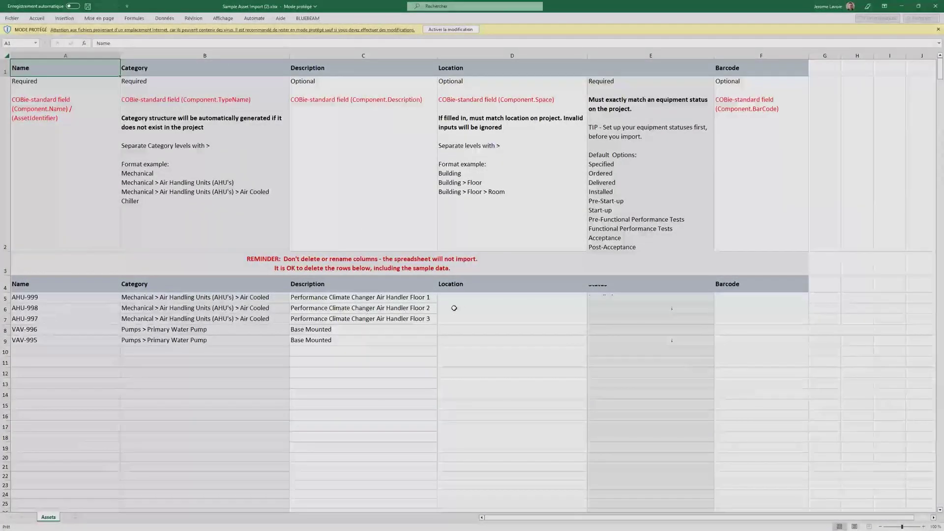
Step: Review the sample's Location, Description, Category and Name entries, close the workbook and cancel the resource import in Autodesk Build
{"action": "left_click_drag", "start_coordinate": [468, 298], "coordinate": [461, 353]}
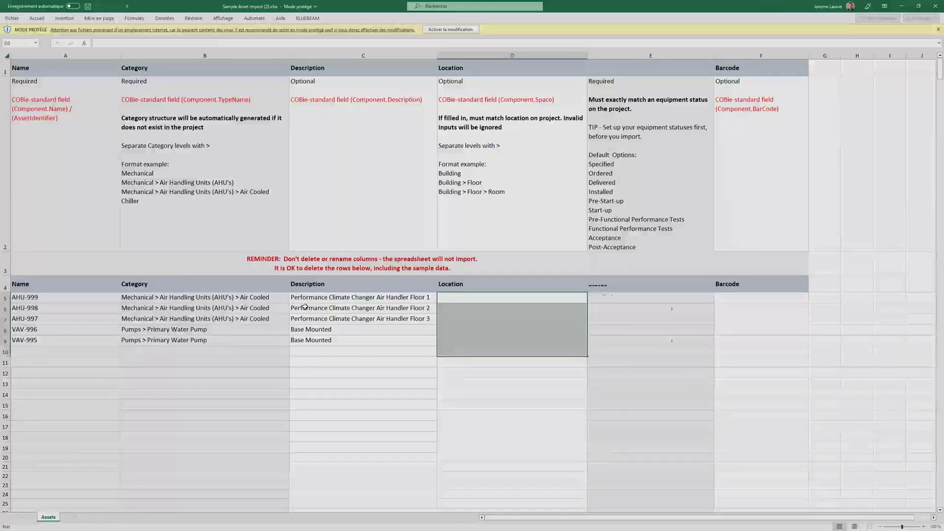
{"action": "left_click_drag", "start_coordinate": [313, 297], "coordinate": [315, 352]}
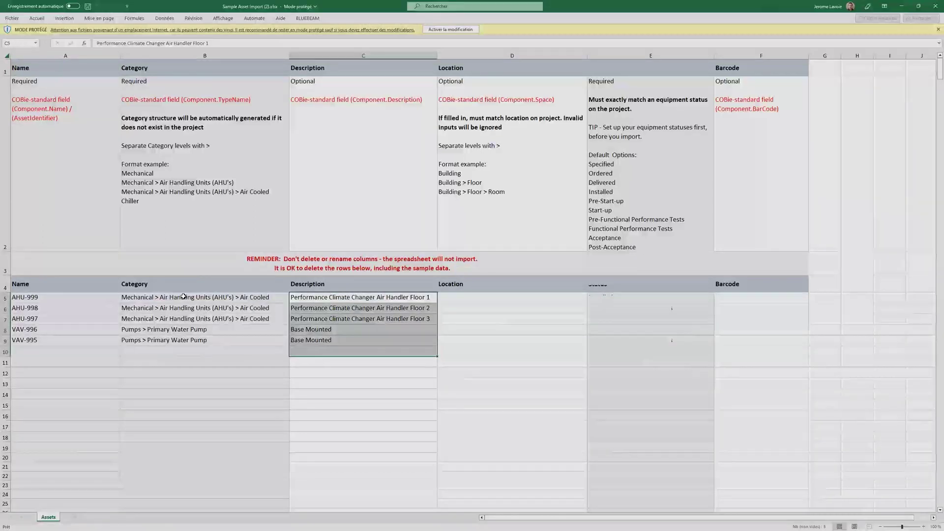
{"action": "left_click_drag", "start_coordinate": [202, 297], "coordinate": [199, 364]}
{"action": "left_click_drag", "start_coordinate": [49, 297], "coordinate": [44, 363]}
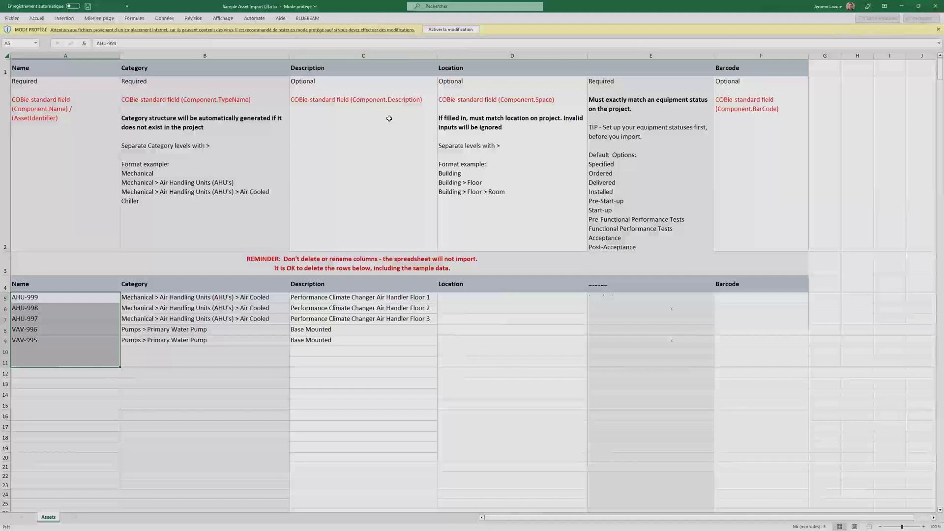
{"action": "left_click", "coordinate": [933, 5]}
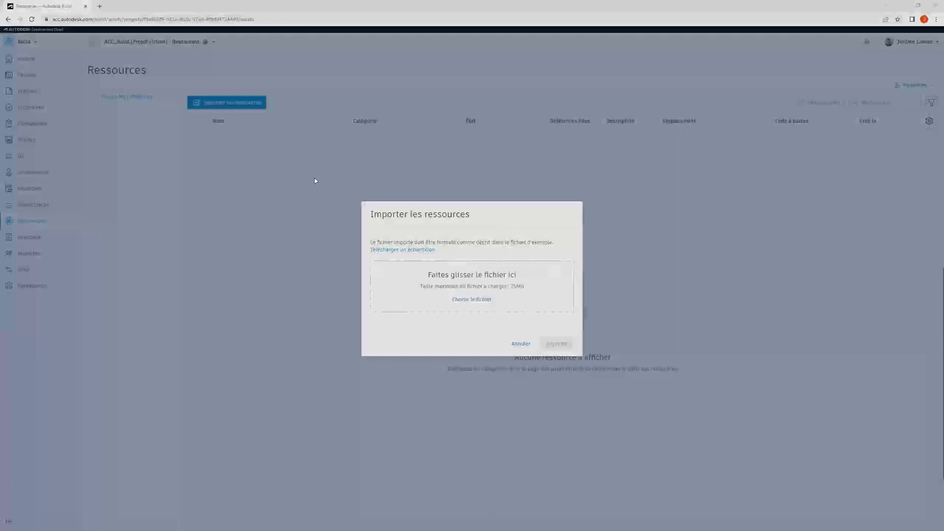
{"action": "left_click", "coordinate": [519, 344]}
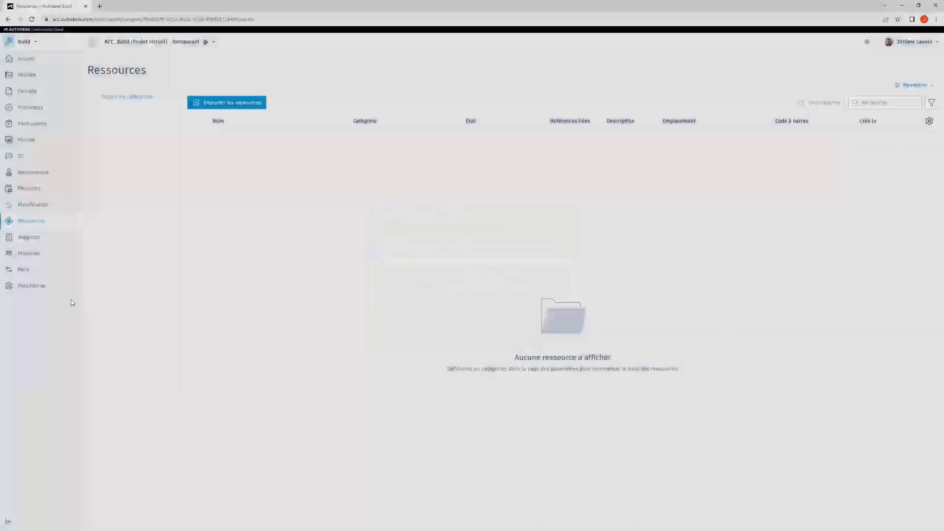
Step: Download the existing Détails du problème report from the report log and open the PDF
{"action": "left_click", "coordinate": [36, 239]}
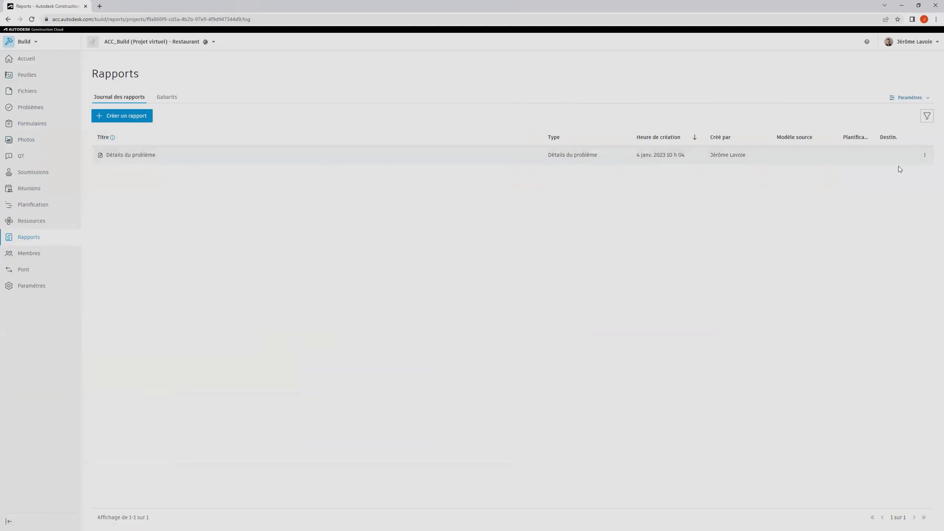
{"action": "left_click", "coordinate": [925, 156]}
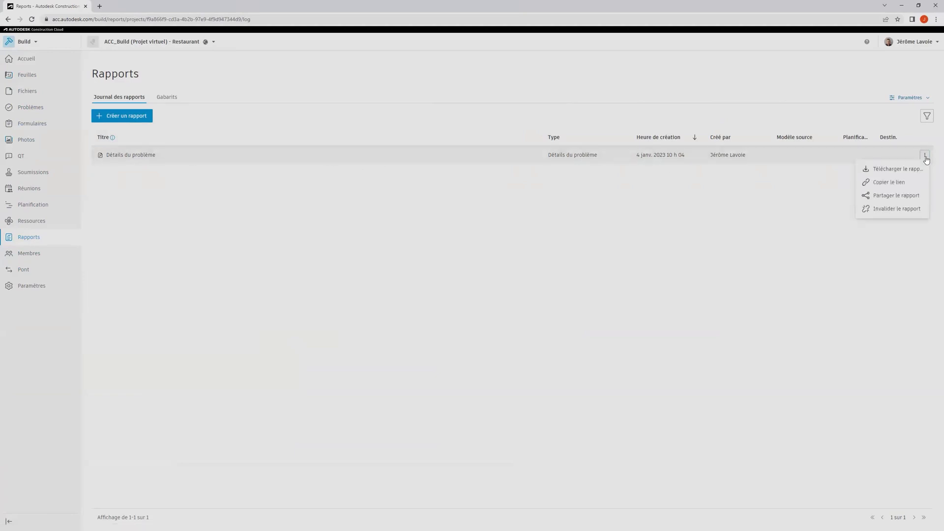
{"action": "left_click", "coordinate": [891, 170]}
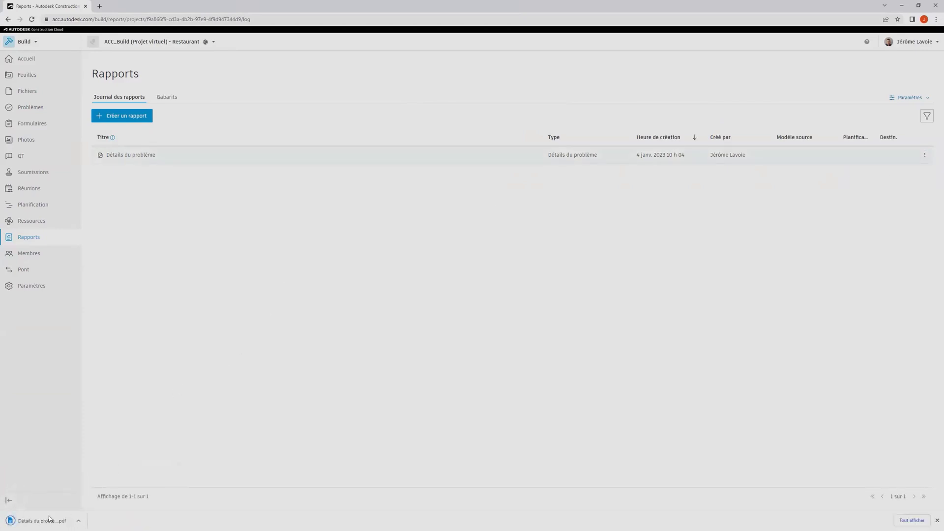
{"action": "left_click", "coordinate": [51, 522]}
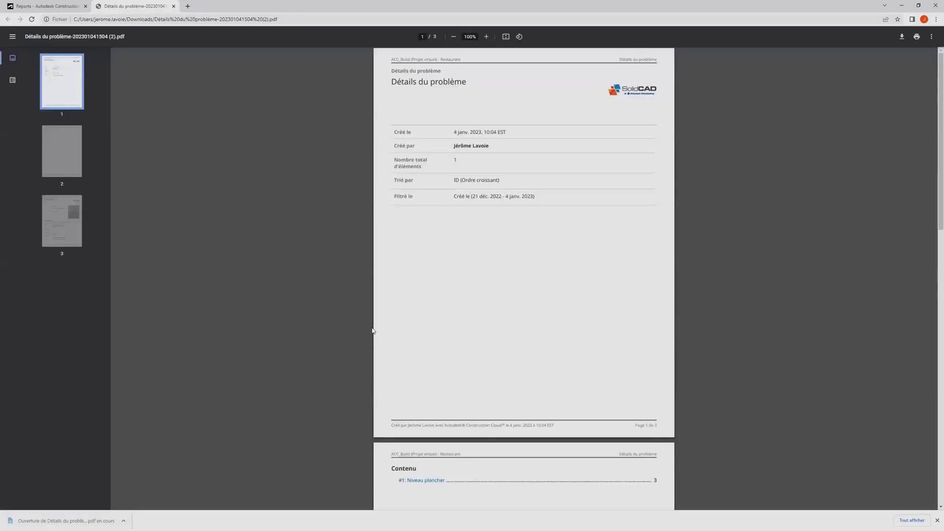
Step: Read the report PDF's cover page, contents and the #1: Niveau plancher issue details, and close the PDF
{"action": "left_click_drag", "start_coordinate": [394, 78], "coordinate": [466, 82]}
{"action": "left_click", "coordinate": [484, 123]}
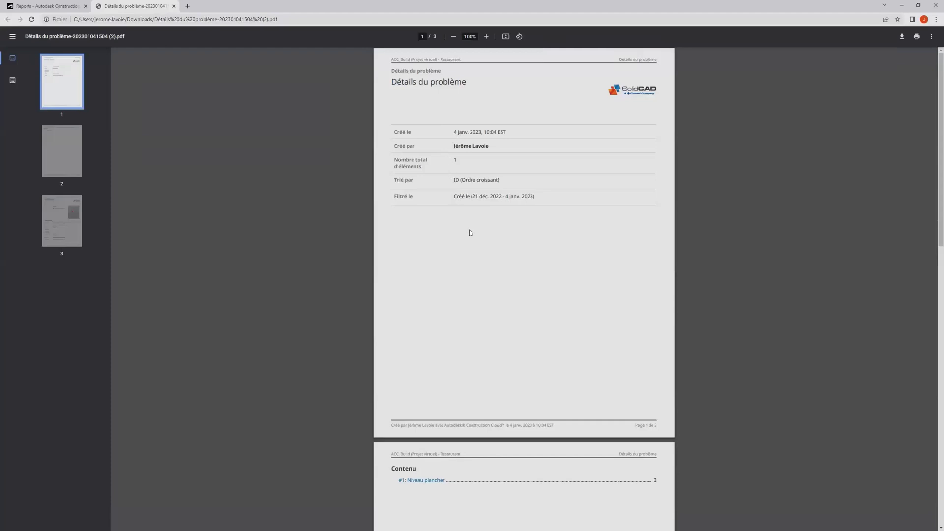
{"action": "scroll", "coordinate": [496, 278], "scroll_direction": "down", "scroll_amount": 5}
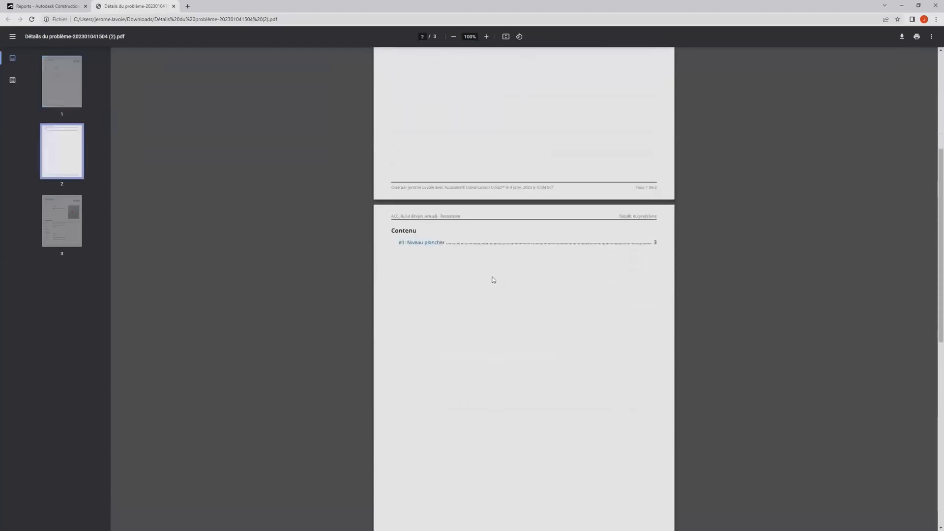
{"action": "scroll", "coordinate": [436, 275], "scroll_direction": "down", "scroll_amount": 3}
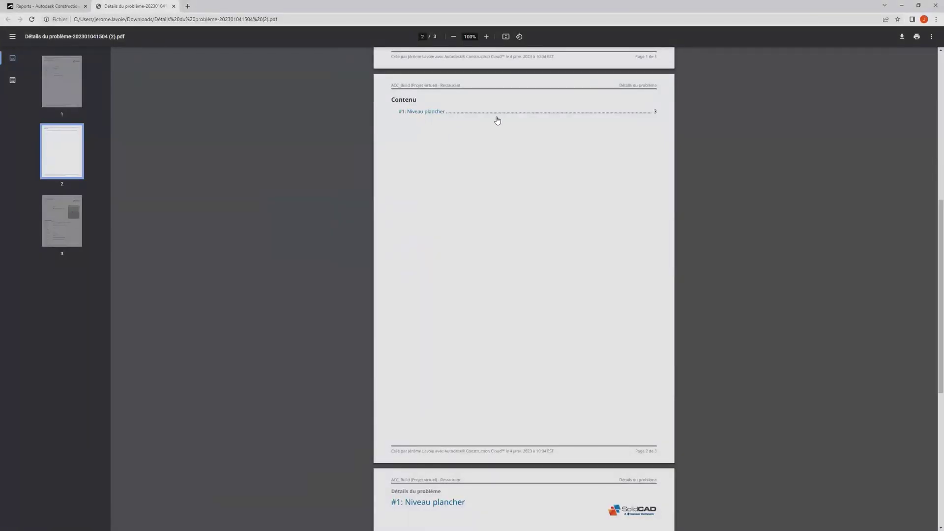
{"action": "scroll", "coordinate": [525, 282], "scroll_direction": "down", "scroll_amount": 7}
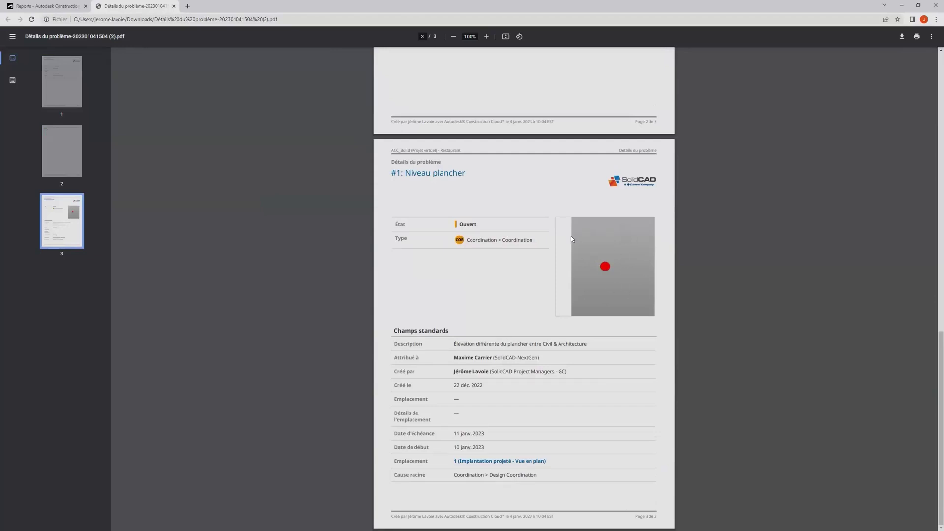
{"action": "left_click_drag", "start_coordinate": [528, 240], "coordinate": [467, 240]}
{"action": "left_click", "coordinate": [401, 239]}
{"action": "scroll", "coordinate": [491, 396], "scroll_direction": "up", "scroll_amount": 15}
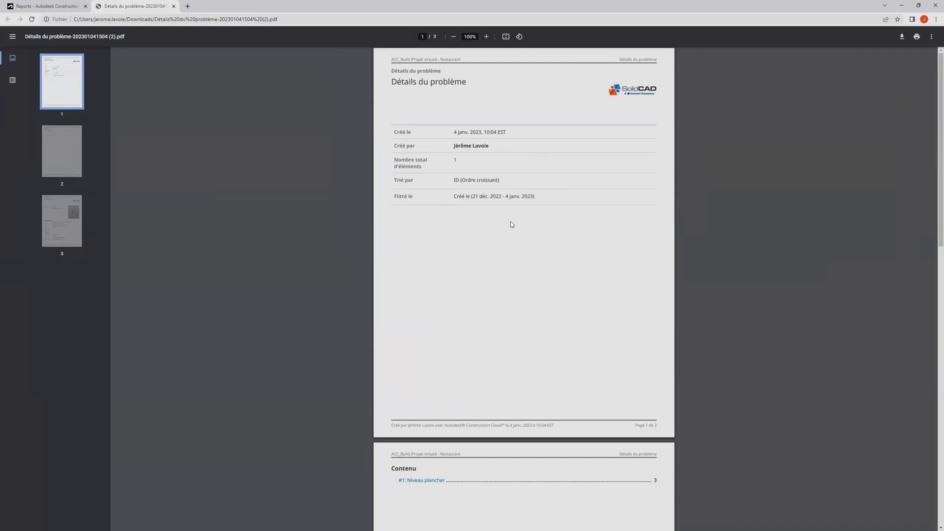
{"action": "left_click", "coordinate": [173, 6]}
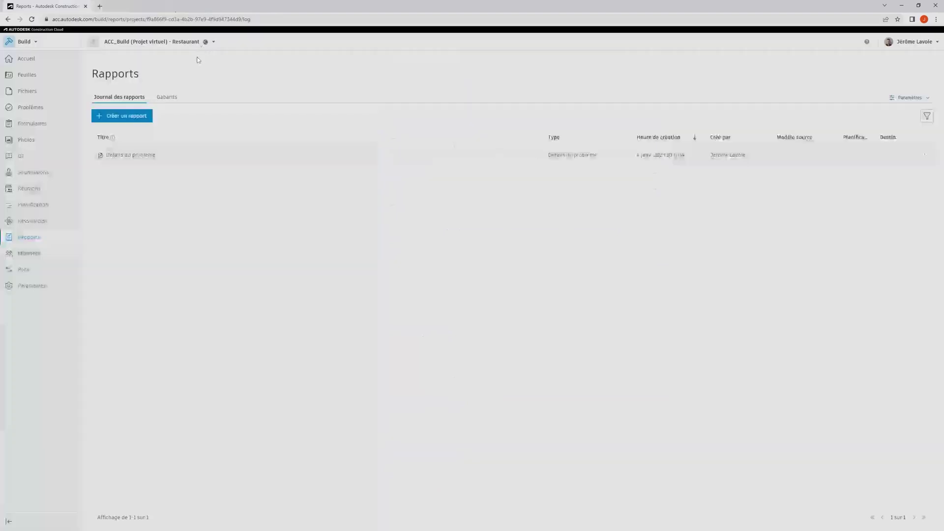
Step: Start a report from the Détails du problème template, examine its title, inclusion options and photos-per-row choices, and cancel it
{"action": "left_click", "coordinate": [140, 117]}
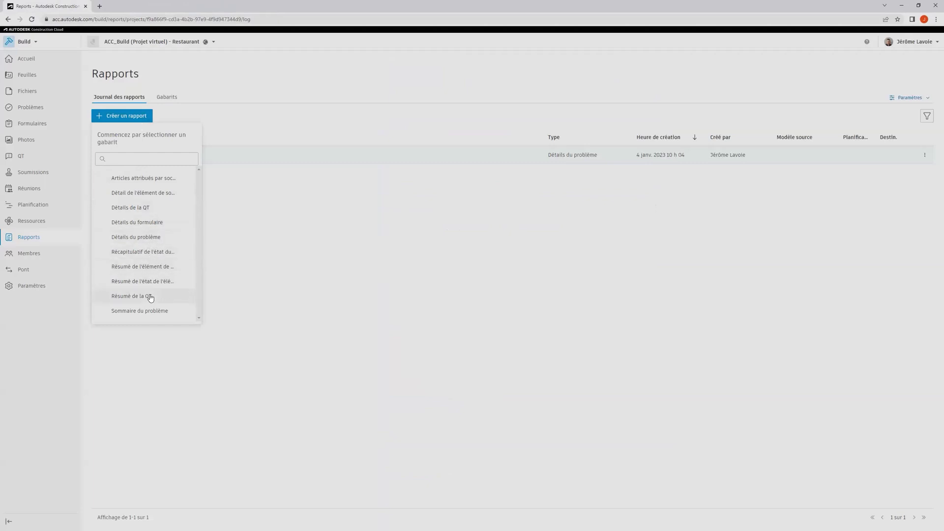
{"action": "left_click", "coordinate": [146, 238]}
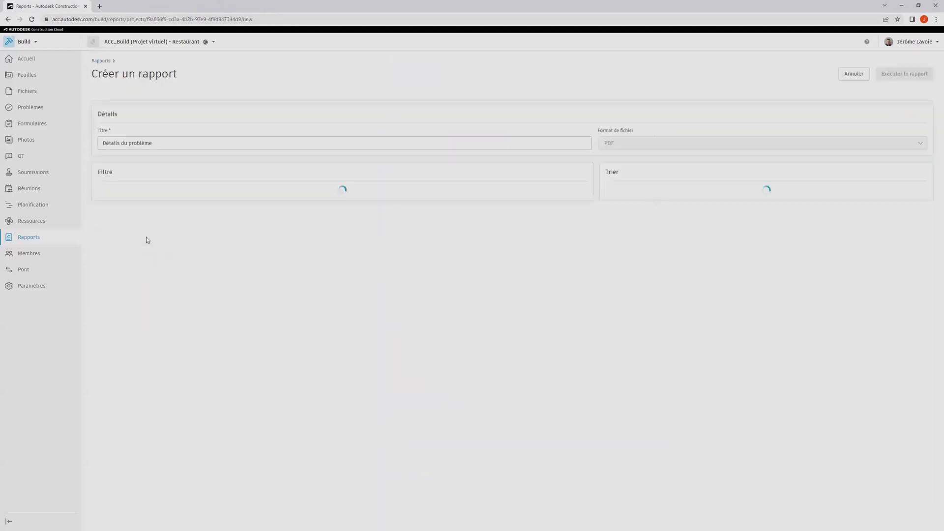
{"action": "left_click", "coordinate": [171, 143]}
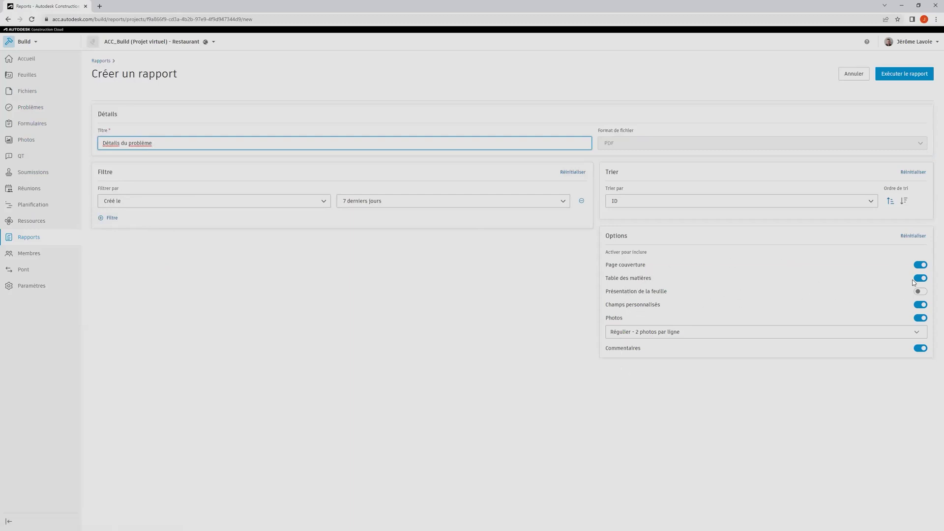
{"action": "left_click", "coordinate": [691, 334]}
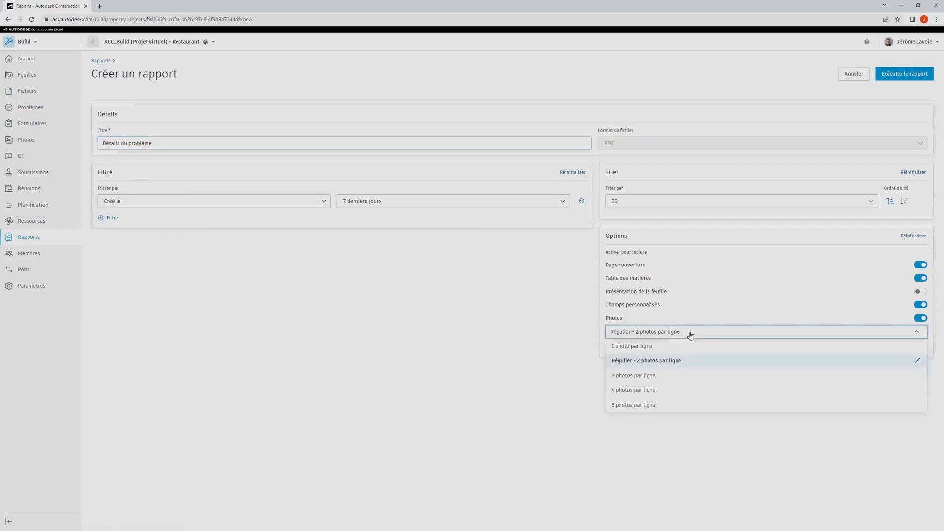
{"action": "left_click", "coordinate": [446, 294]}
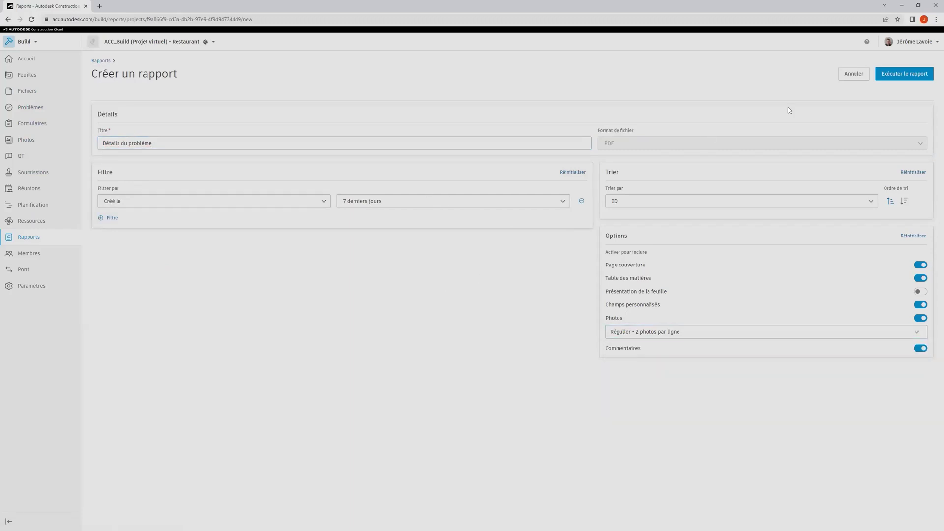
{"action": "left_click", "coordinate": [846, 76]}
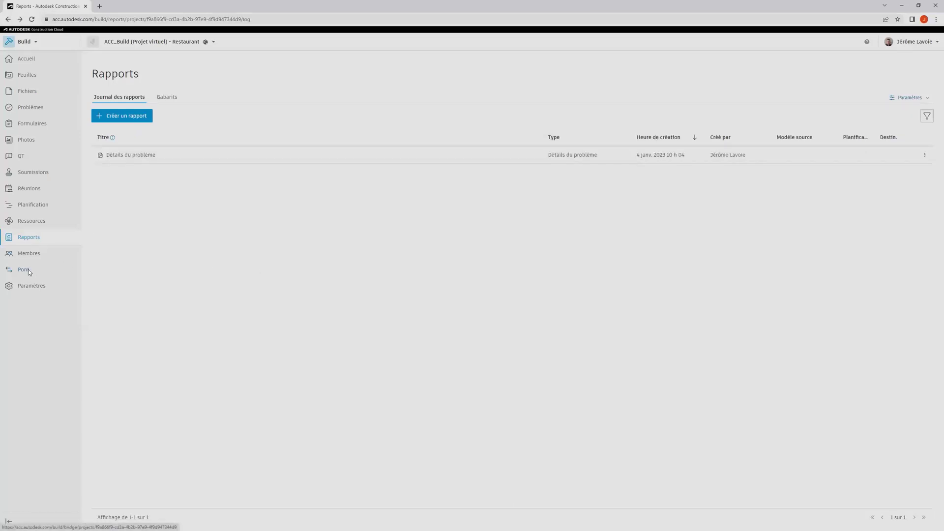
Step: Open Pont and examine the invitation form for linking a new project, closing it without sending
{"action": "left_click", "coordinate": [28, 270]}
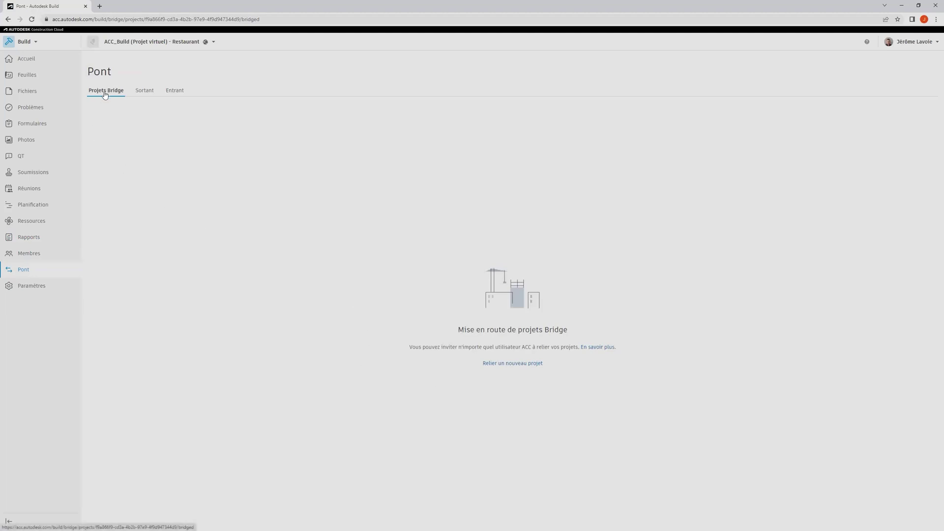
{"action": "left_click", "coordinate": [518, 365]}
{"action": "left_click", "coordinate": [423, 259]}
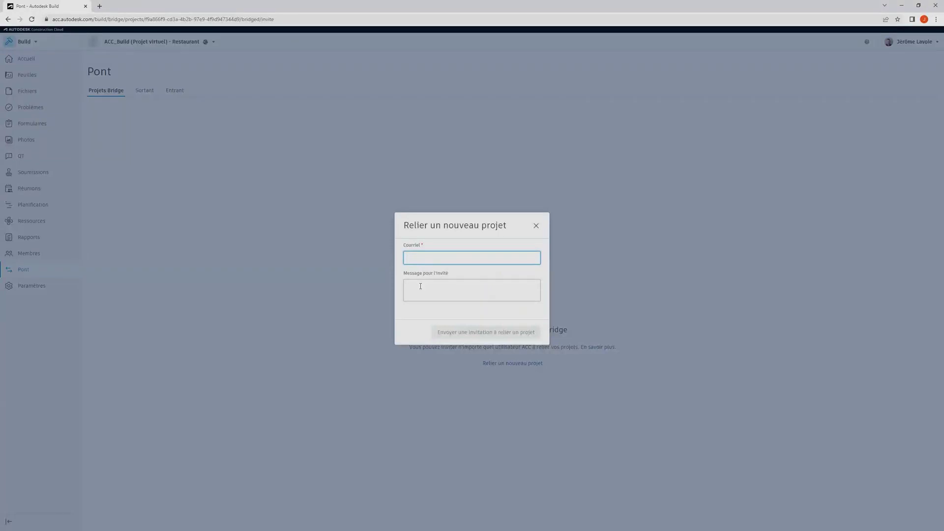
{"action": "left_click", "coordinate": [535, 227]}
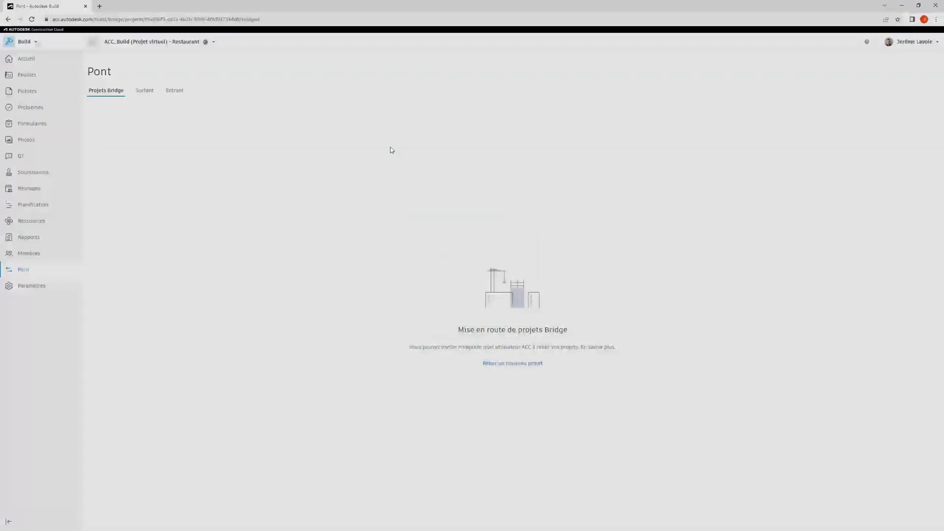
Step: Review Pont's outgoing share to Projet_Build, the available projects and the incoming shares, and return to the project home page
{"action": "left_click", "coordinate": [142, 92]}
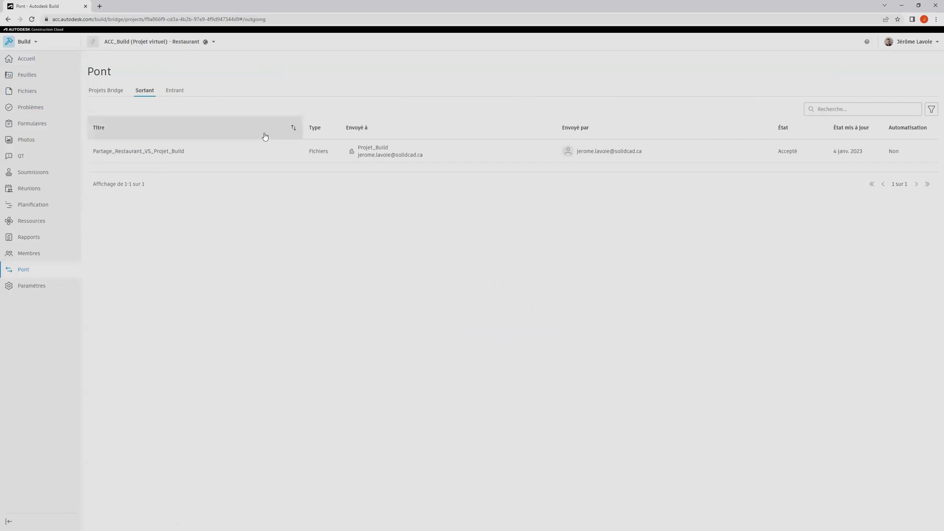
{"action": "left_click", "coordinate": [181, 45]}
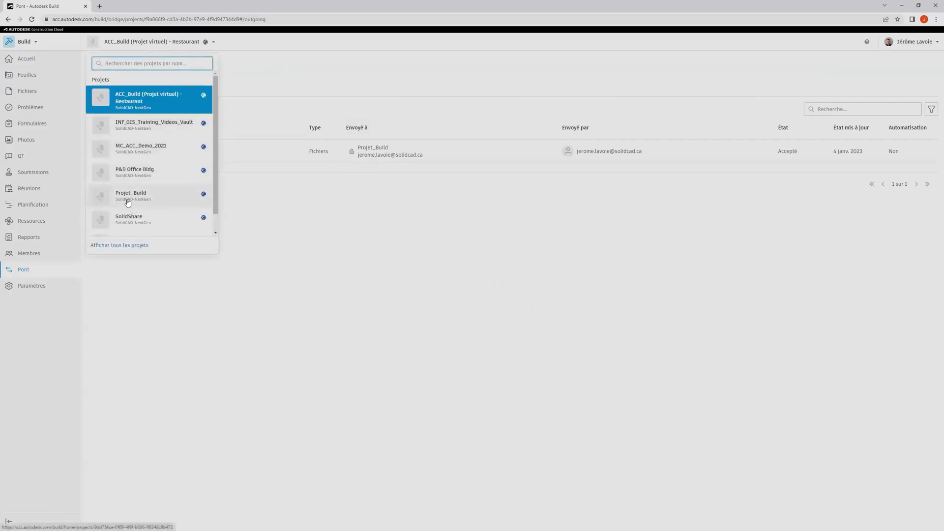
{"action": "left_click", "coordinate": [419, 225]}
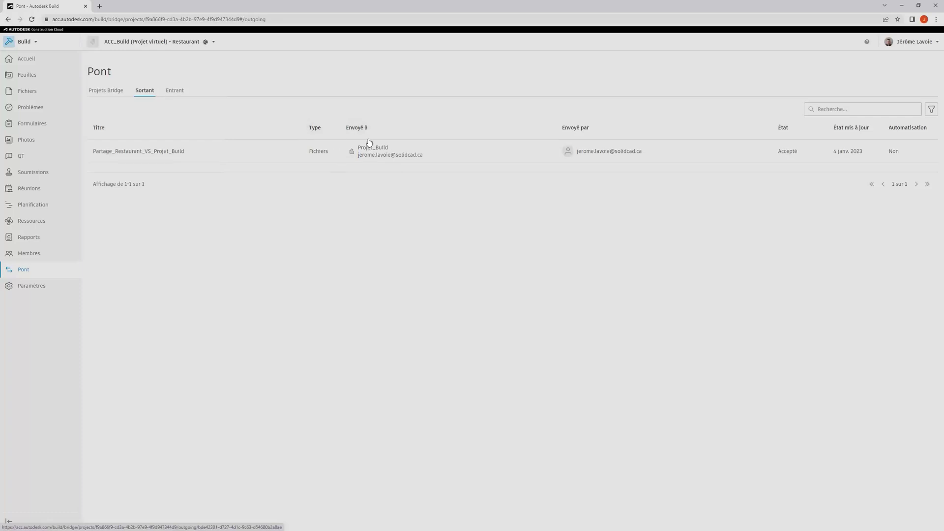
{"action": "left_click", "coordinate": [175, 43]}
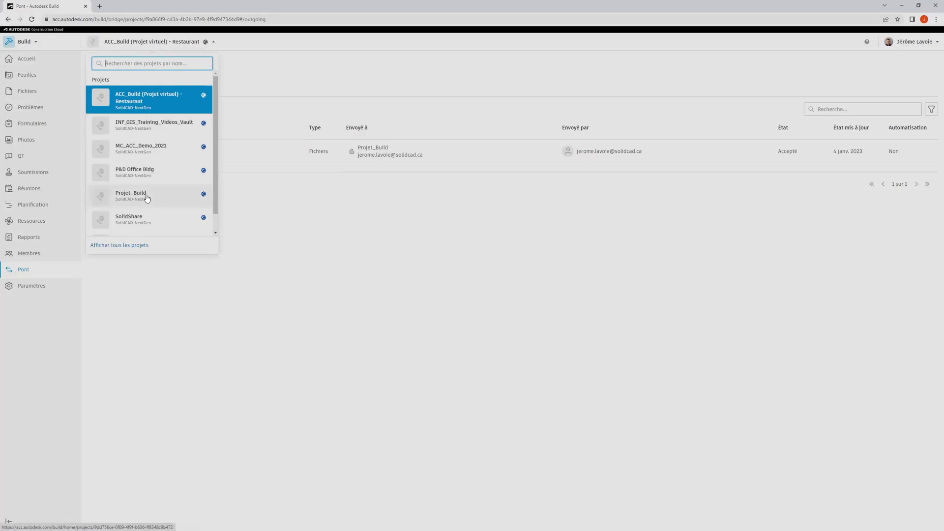
{"action": "left_click", "coordinate": [387, 249]}
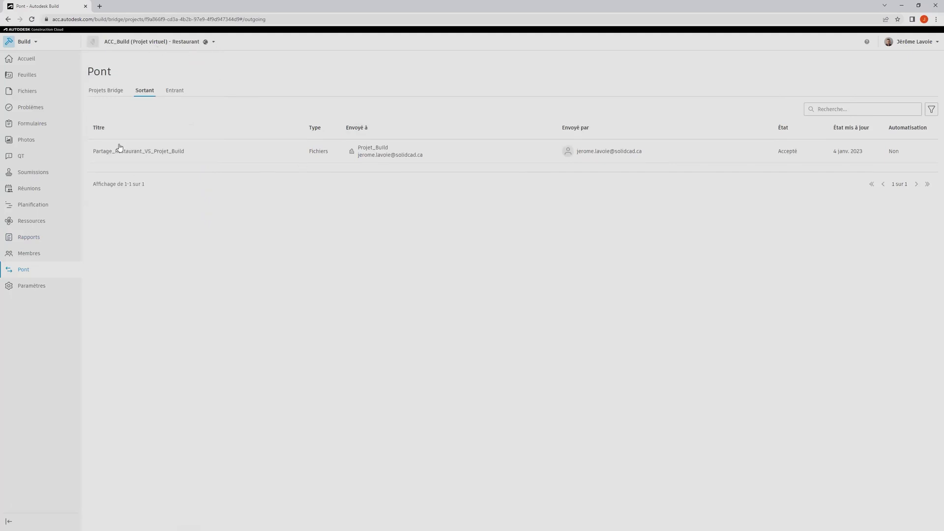
{"action": "left_click", "coordinate": [170, 94]}
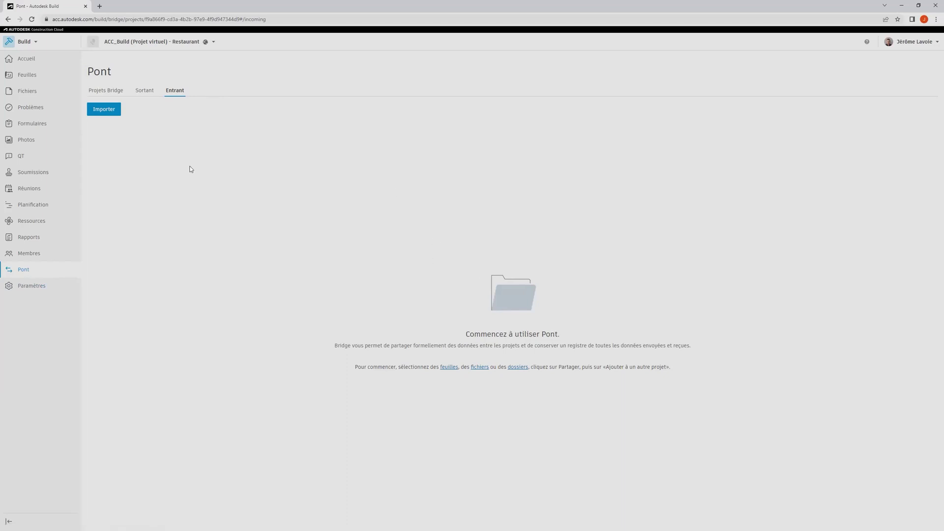
{"action": "left_click", "coordinate": [26, 58]}
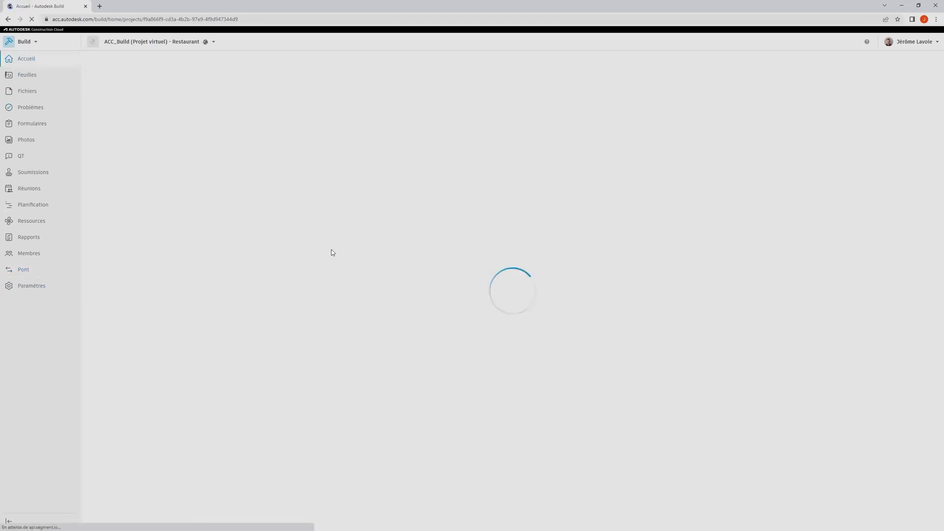